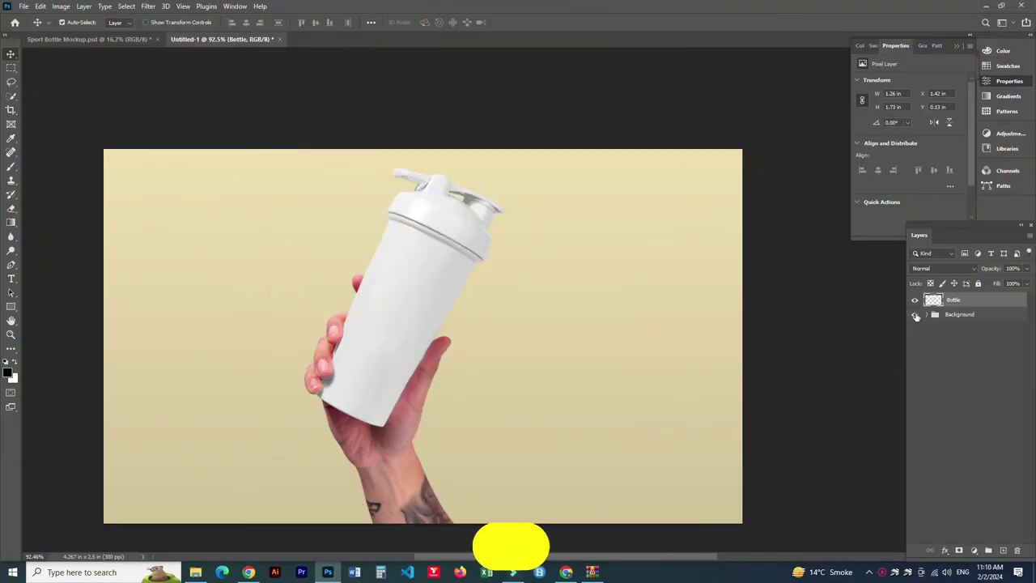
Duplicate Bottle three times and name the copies Shadow, Midtone and Light
{"action": "left_click", "coordinate": [915, 314]}
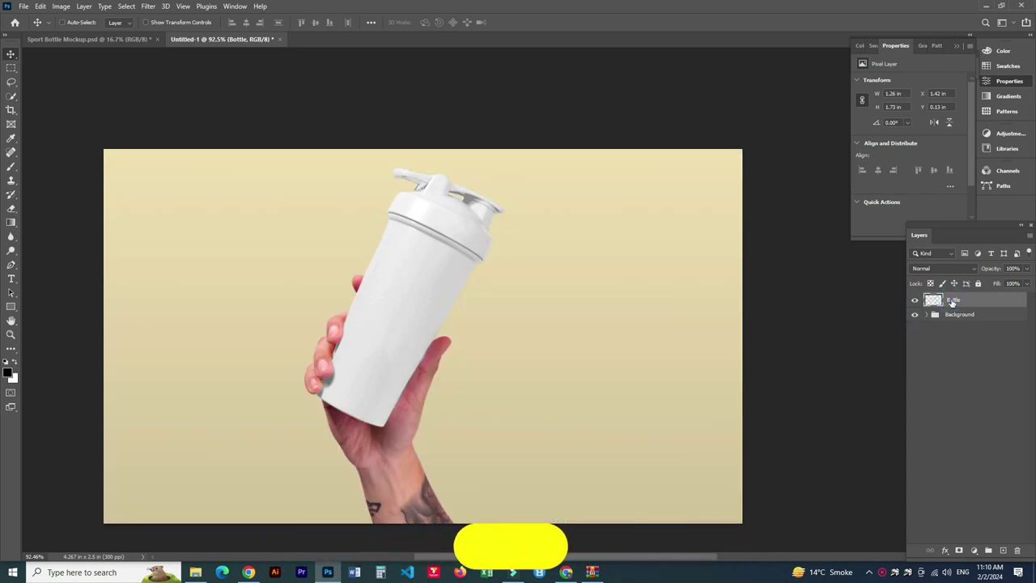
{"action": "key", "text": "ctrl+j"}
{"action": "key", "text": "ctrl+j"}
{"action": "key", "text": "ctrl+j"}
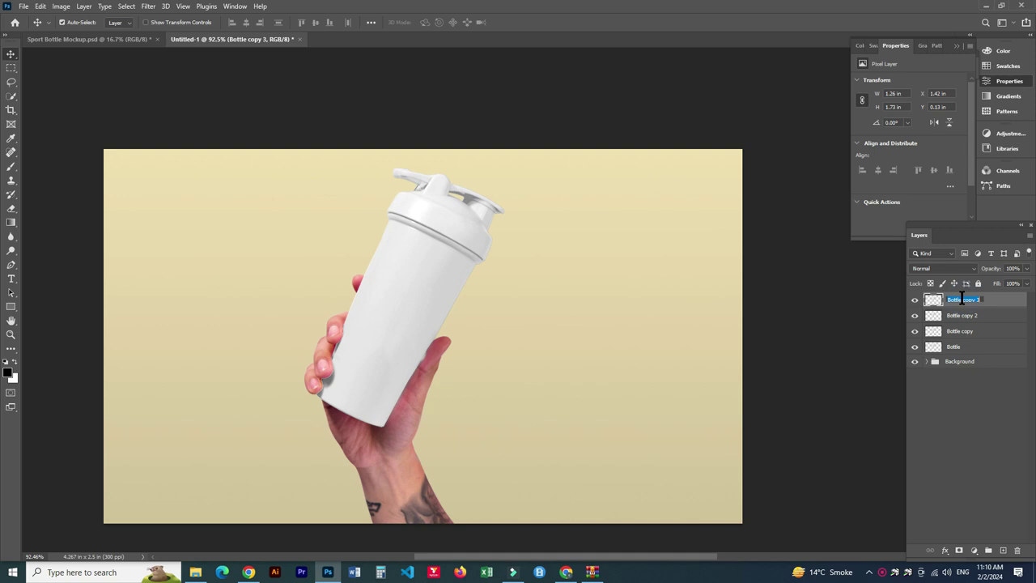
{"action": "type", "text": "Shadow"}
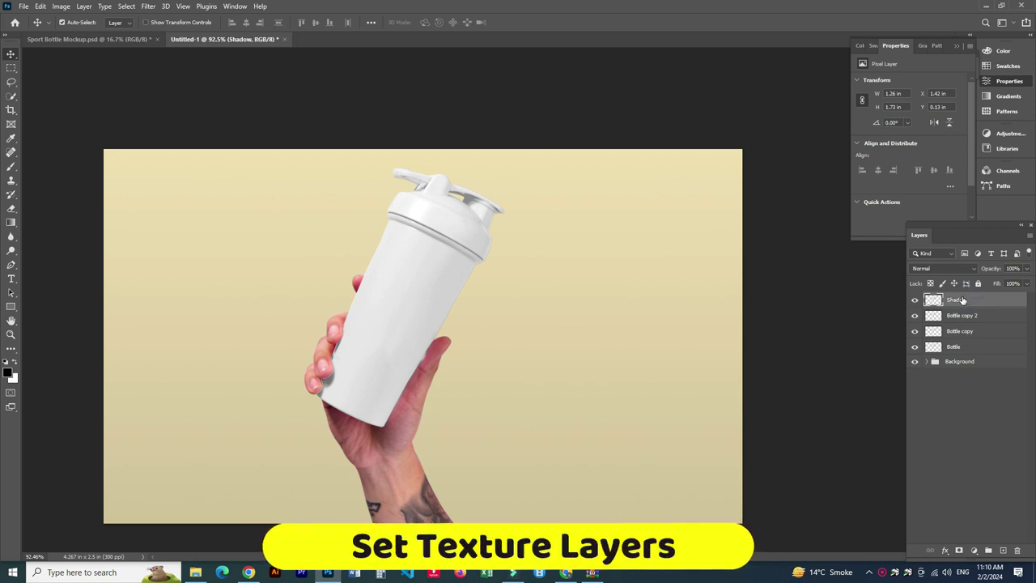
{"action": "double_click", "coordinate": [958, 315]}
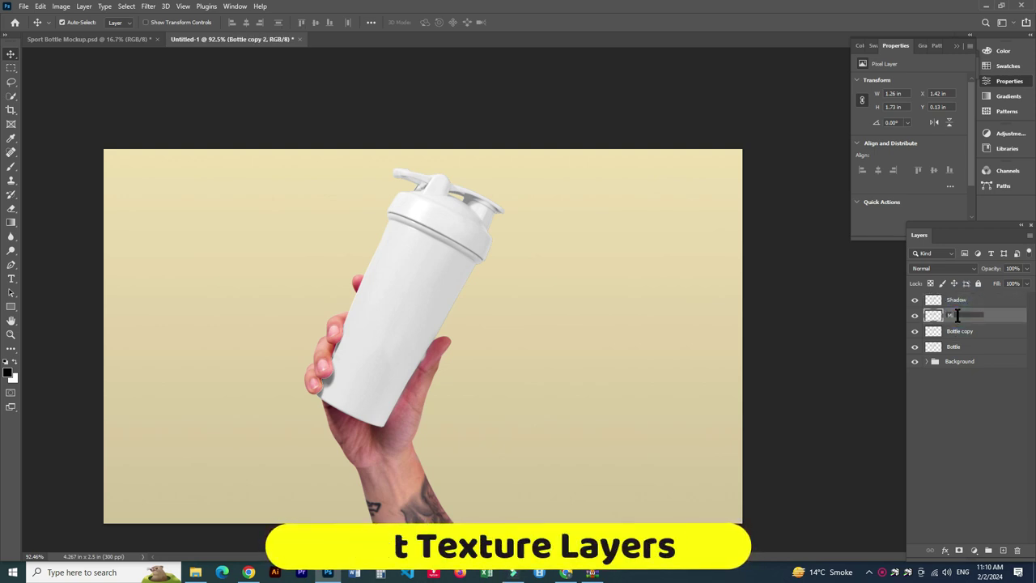
{"action": "type", "text": "idtone"}
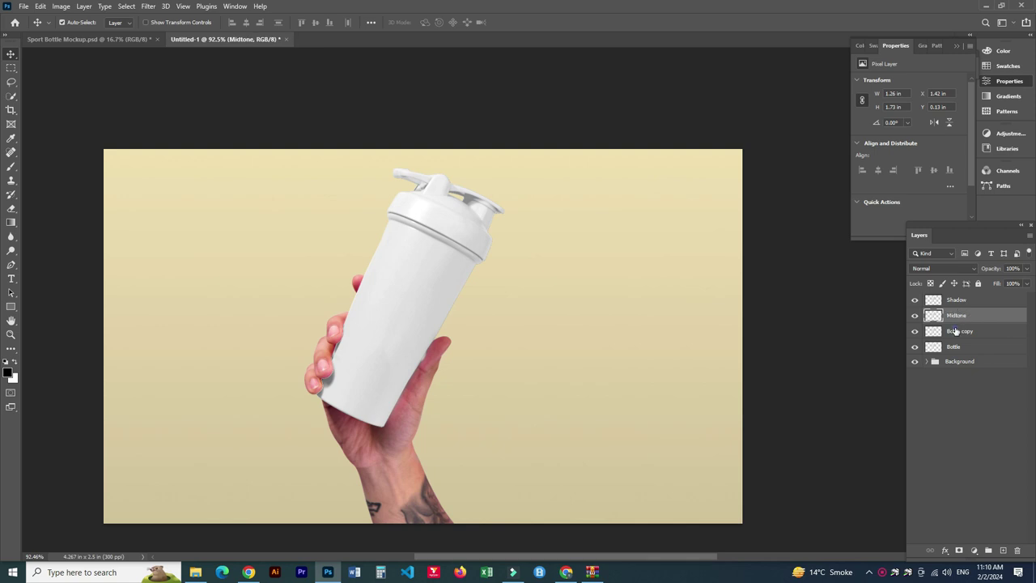
{"action": "double_click", "coordinate": [956, 331]}
{"action": "type", "text": "Light"}
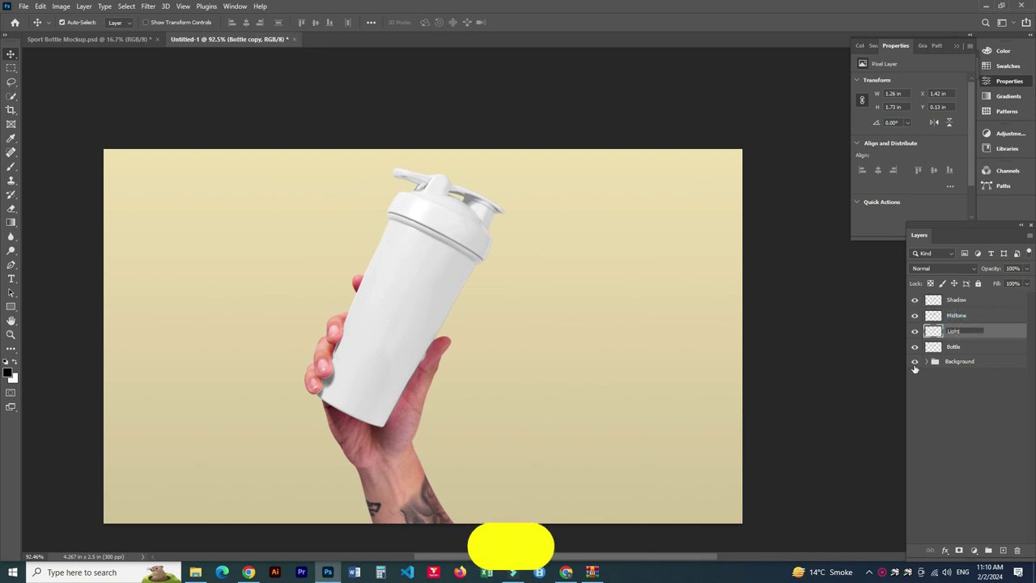
Group the Shadow, Midtone and Light layers into a group named Texture
{"action": "left_click", "coordinate": [1004, 299], "text": "shift"}
{"action": "key", "text": "ctrl+g"}
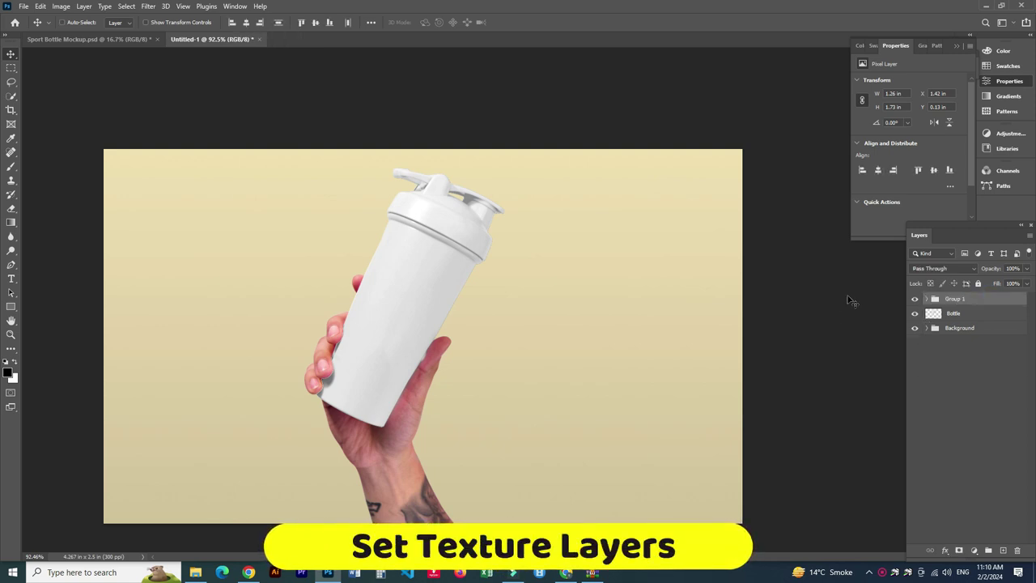
{"action": "type", "text": "Texture"}
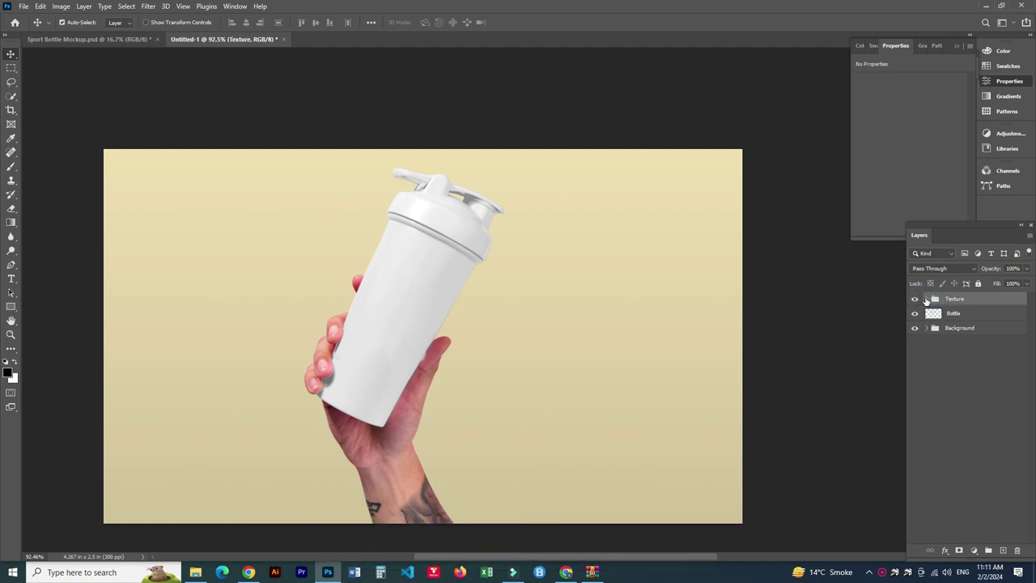
Set blend modes: Shadow to Linear Burn, Midtone to Overlay, Light to Screen
{"action": "left_click", "coordinate": [926, 299]}
{"action": "left_click", "coordinate": [971, 313]}
{"action": "left_click", "coordinate": [943, 268]}
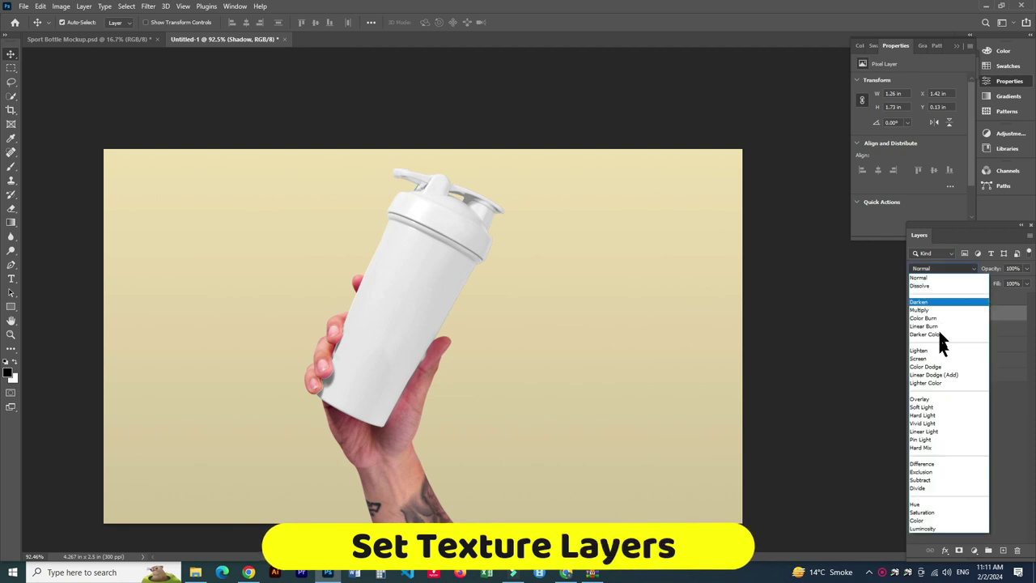
{"action": "left_click", "coordinate": [948, 326]}
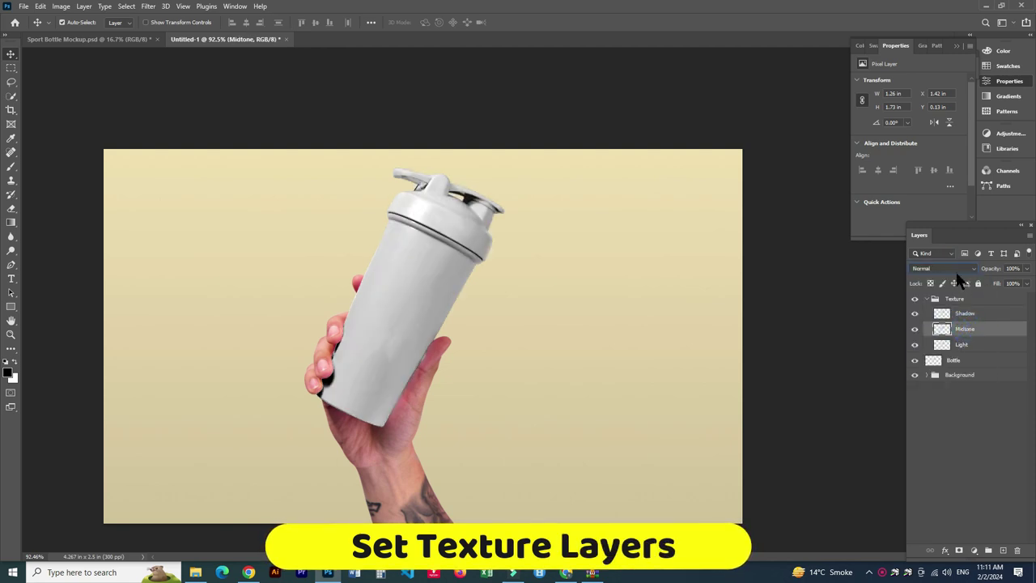
{"action": "left_click", "coordinate": [955, 270]}
{"action": "left_click", "coordinate": [943, 396]}
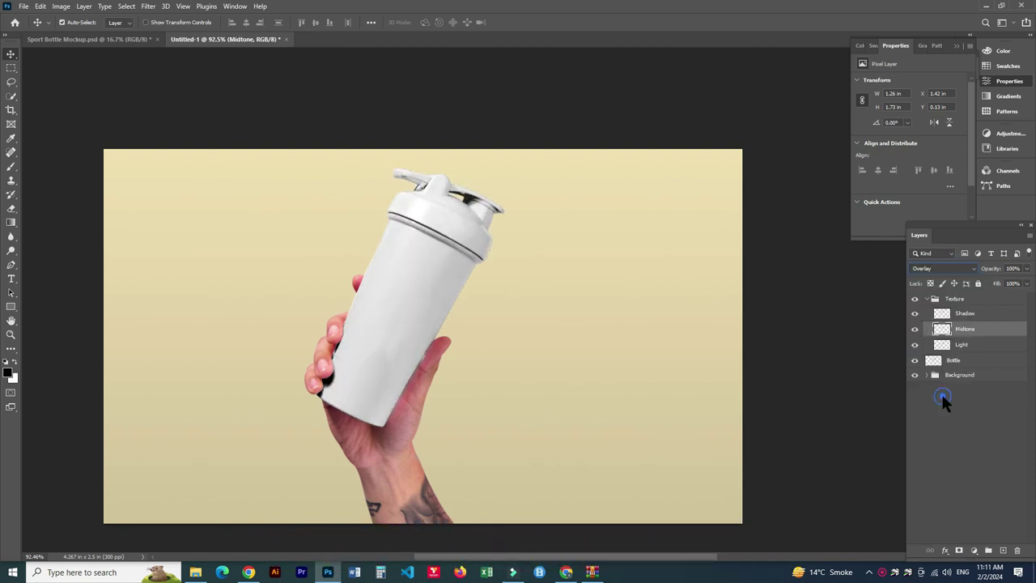
{"action": "left_click", "coordinate": [963, 344]}
{"action": "left_click", "coordinate": [943, 268]}
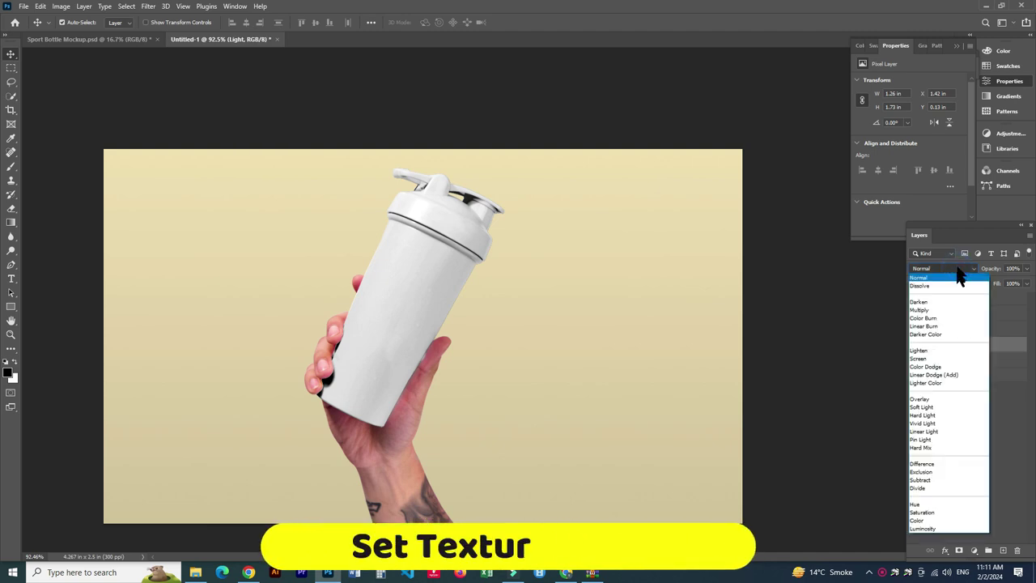
{"action": "left_click", "coordinate": [945, 358]}
Add a Solid Color fill layer directly above the Bottle layer
{"action": "left_click", "coordinate": [953, 363]}
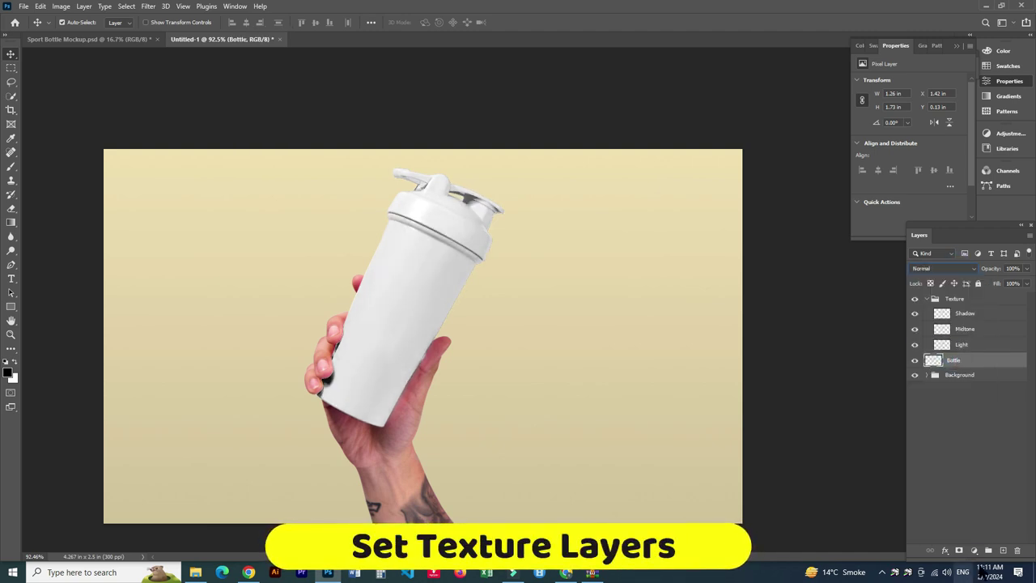
{"action": "left_click", "coordinate": [973, 550]}
{"action": "left_click", "coordinate": [969, 363]}
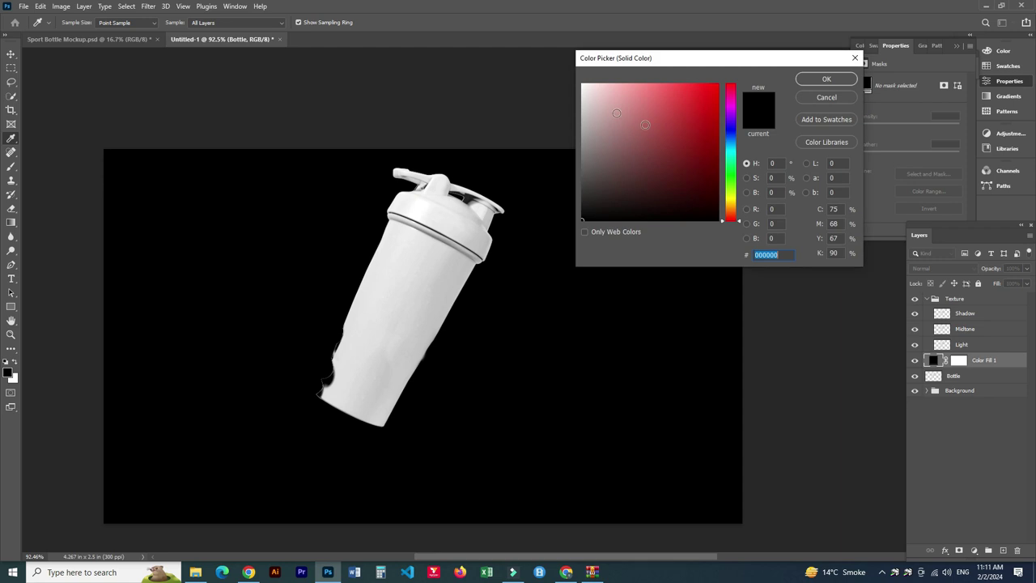
Set the Color Fill 1 colour to white #ffffff
{"action": "type", "text": "ffffff"}
{"action": "left_click", "coordinate": [826, 78]}
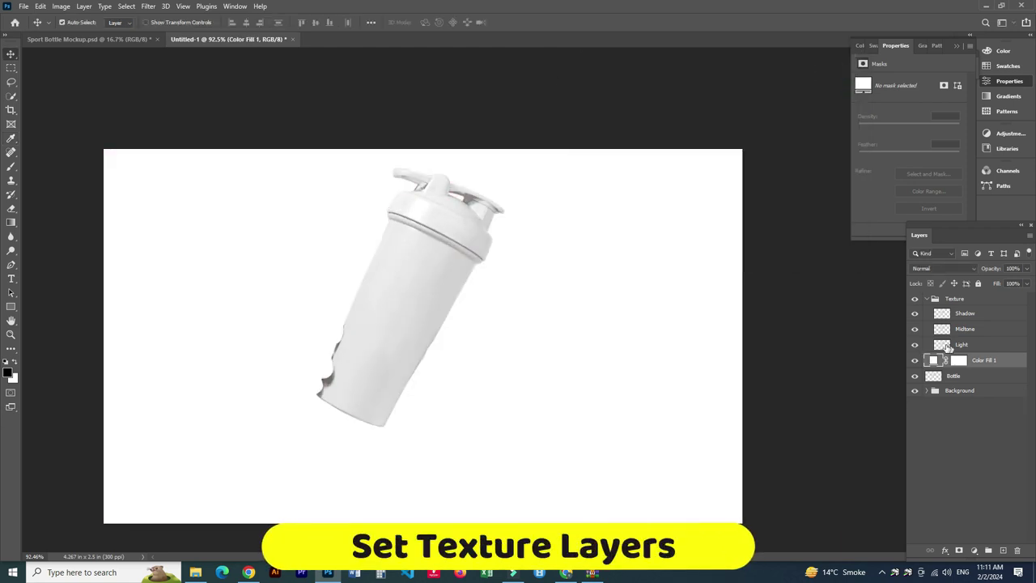
{"action": "key", "text": "super"}
Mask Color Fill 1 to the bottle shape using the Light layer's outline
{"action": "left_click", "coordinate": [943, 346]}
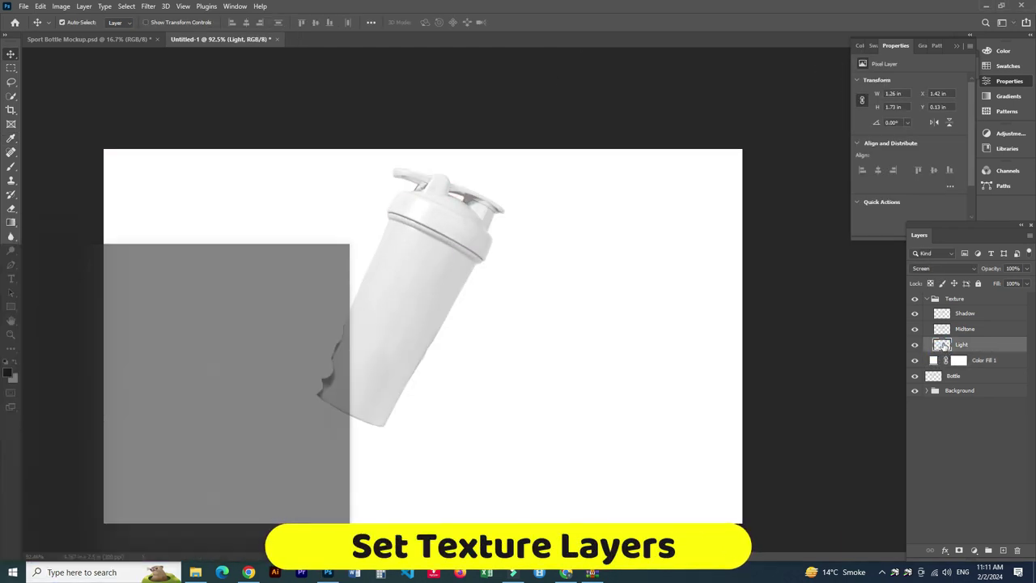
{"action": "left_click", "coordinate": [943, 346], "text": "ctrl"}
{"action": "left_click", "coordinate": [959, 550]}
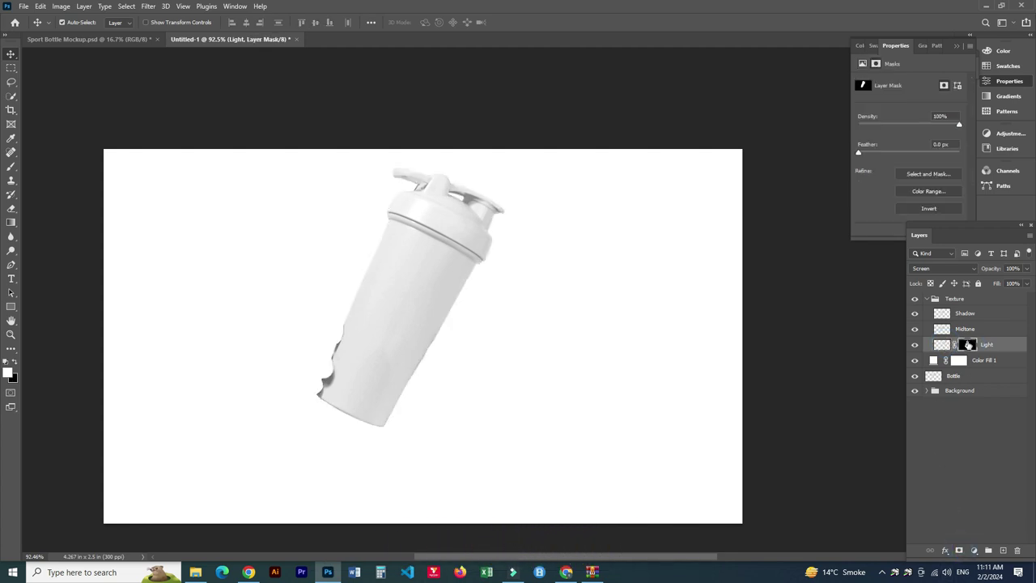
{"action": "left_click_drag", "start_coordinate": [968, 344], "coordinate": [958, 360]}
{"action": "left_click", "coordinate": [467, 213]}
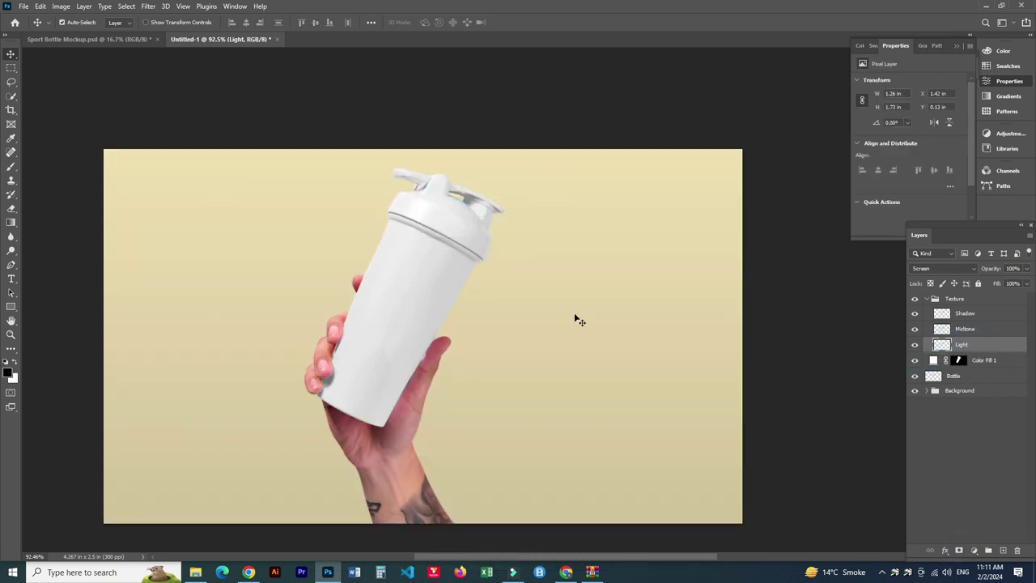
{"action": "left_click", "coordinate": [968, 314]}
Brighten the Shadow layer with Levels and change Color Fill 1 to black
{"action": "key", "text": "ctrl+l"}
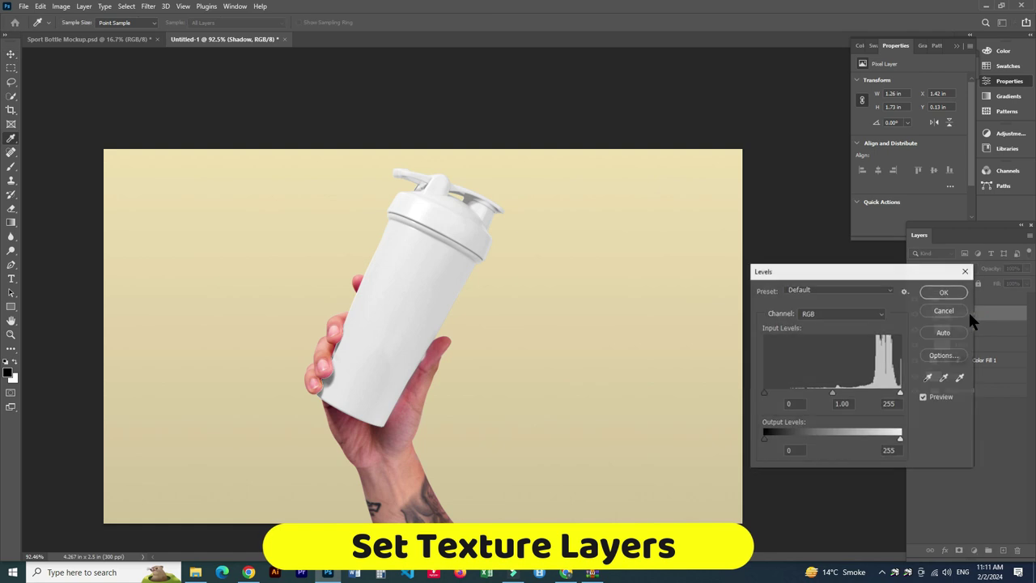
{"action": "left_click_drag", "start_coordinate": [899, 394], "coordinate": [893, 399]}
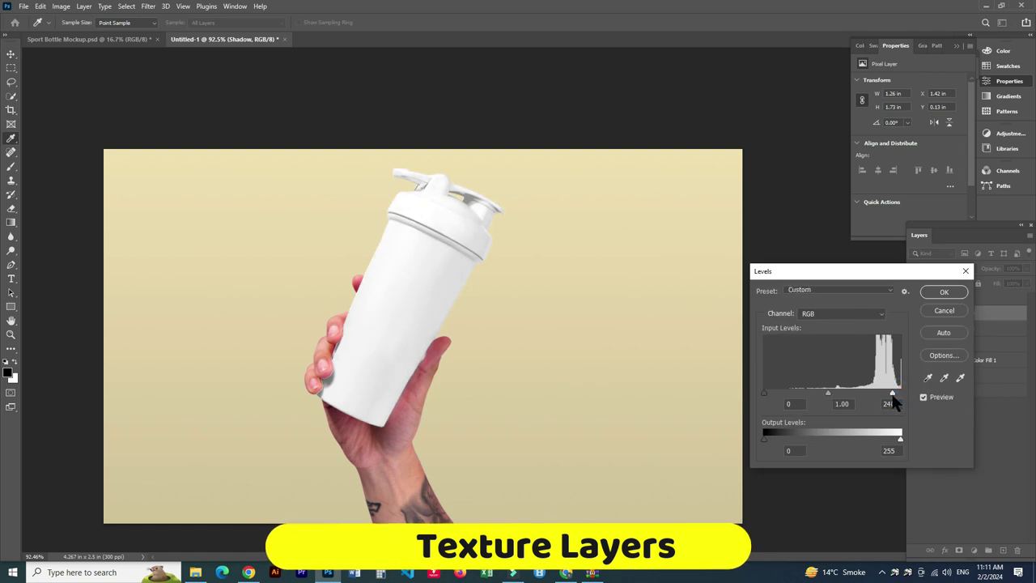
{"action": "left_click", "coordinate": [941, 292]}
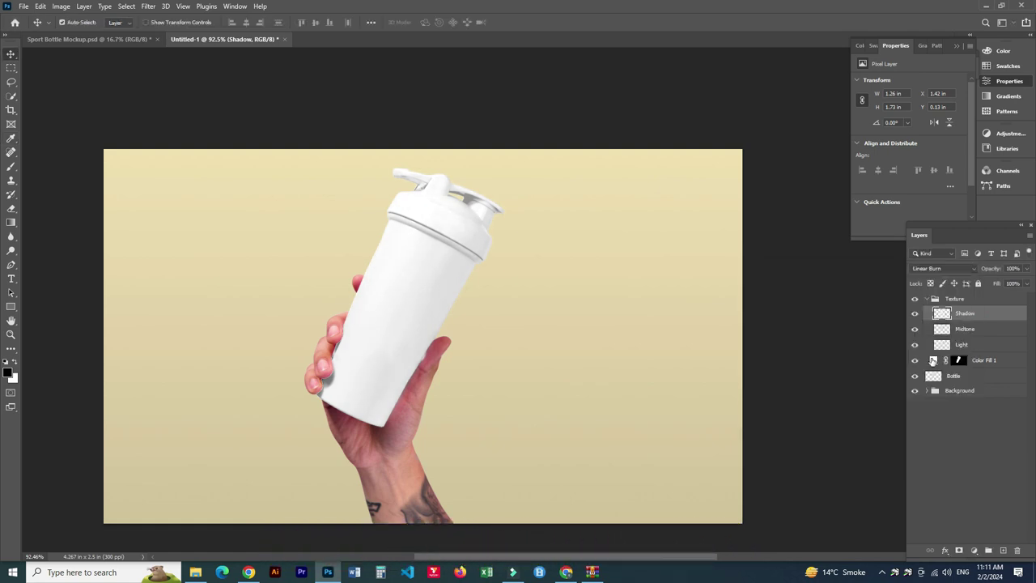
{"action": "double_click", "coordinate": [933, 361]}
{"action": "left_click", "coordinate": [581, 220]}
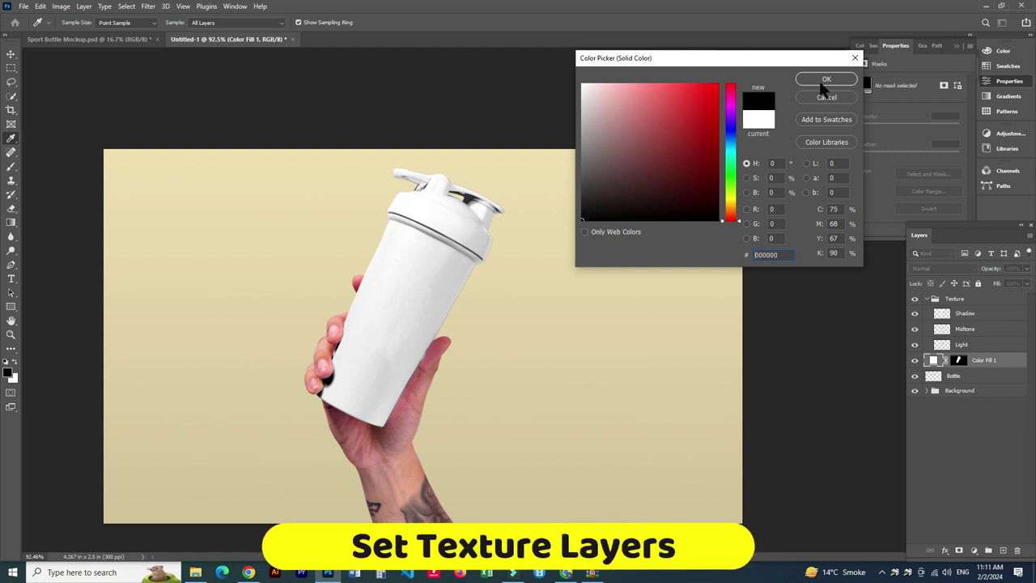
{"action": "left_click", "coordinate": [824, 80]}
Cap Light's Levels output at 104 and lower its opacity to 80%
{"action": "left_click", "coordinate": [963, 345]}
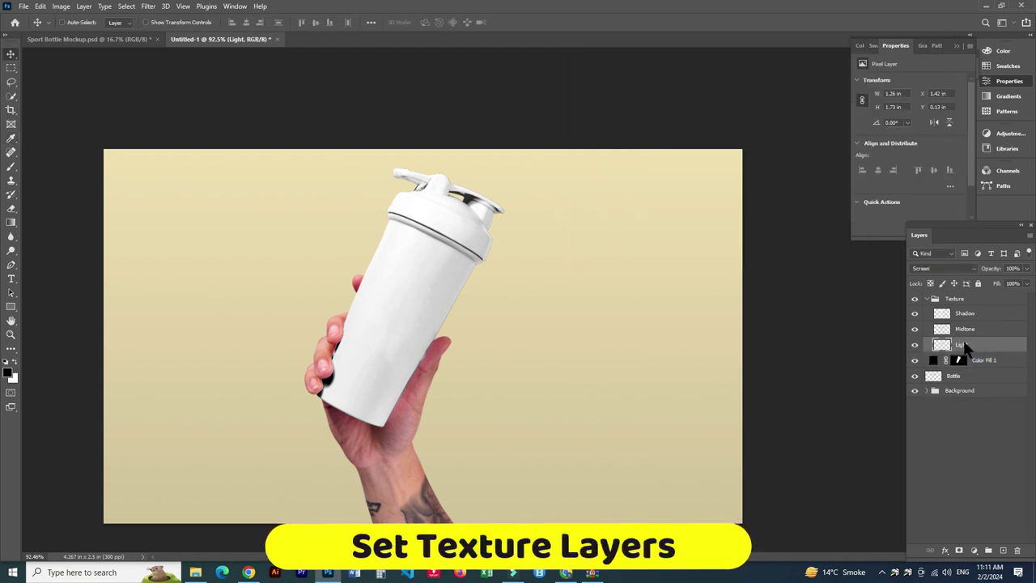
{"action": "key", "text": "ctrl+l"}
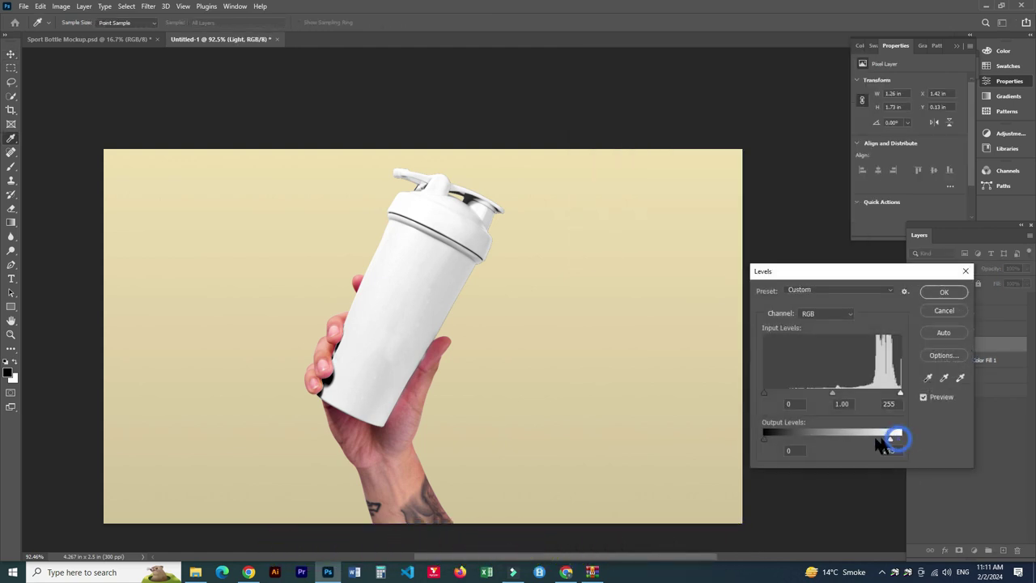
{"action": "left_click_drag", "start_coordinate": [881, 441], "coordinate": [822, 442]}
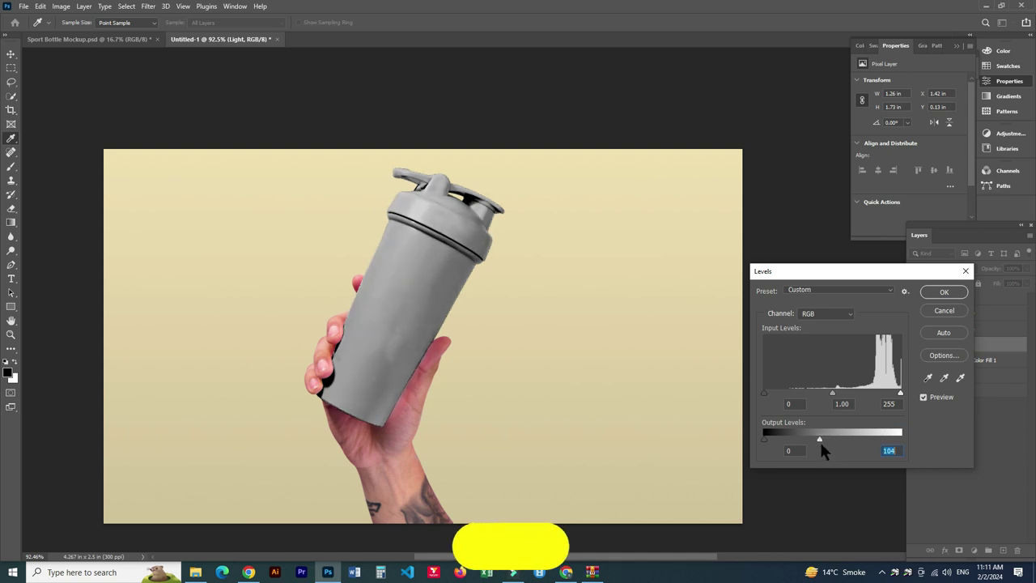
{"action": "left_click", "coordinate": [943, 292]}
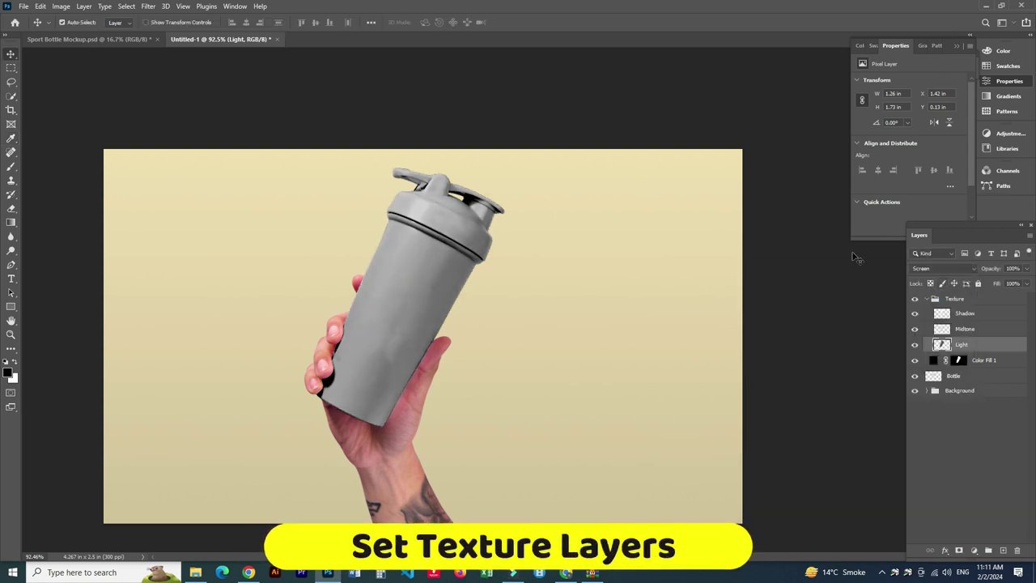
{"action": "key", "text": "8"}
{"action": "left_click", "coordinate": [976, 330]}
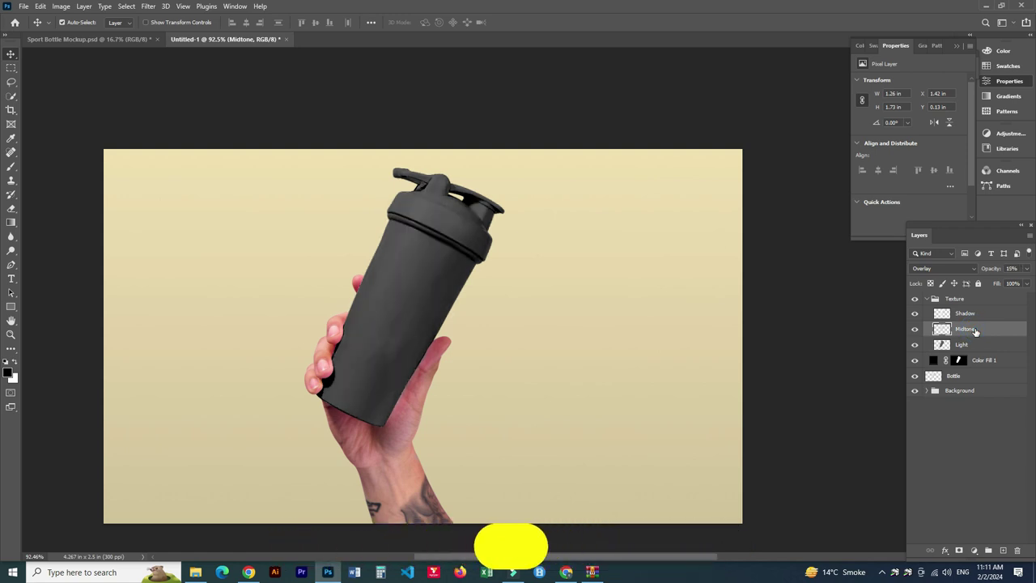
Make Color Fill 1 pure white ffffff, move it out of Texture above Bottle, collapse Texture
{"action": "left_click", "coordinate": [937, 361]}
{"action": "double_click", "coordinate": [937, 361]}
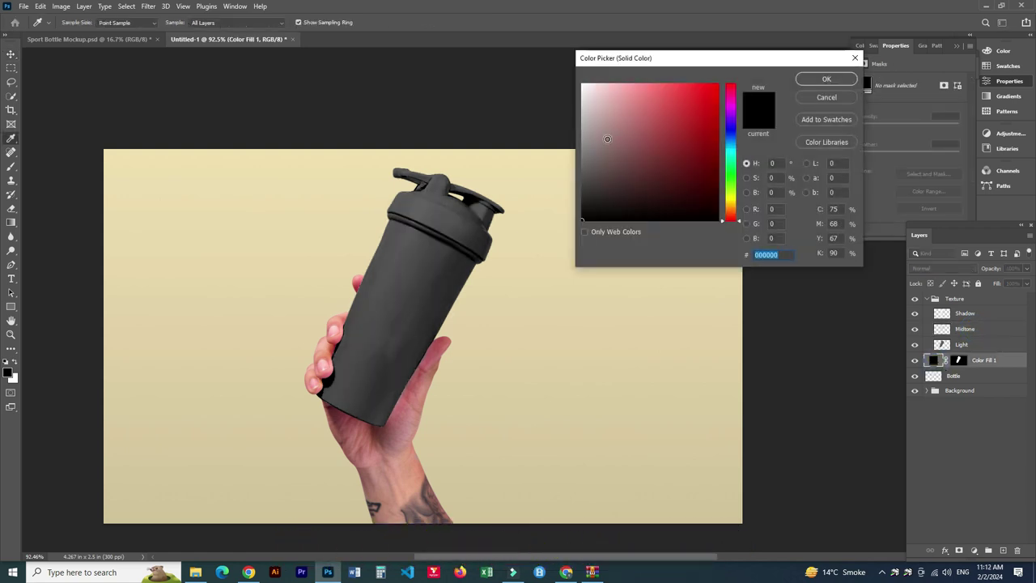
{"action": "left_click_drag", "start_coordinate": [607, 138], "coordinate": [571, 180]}
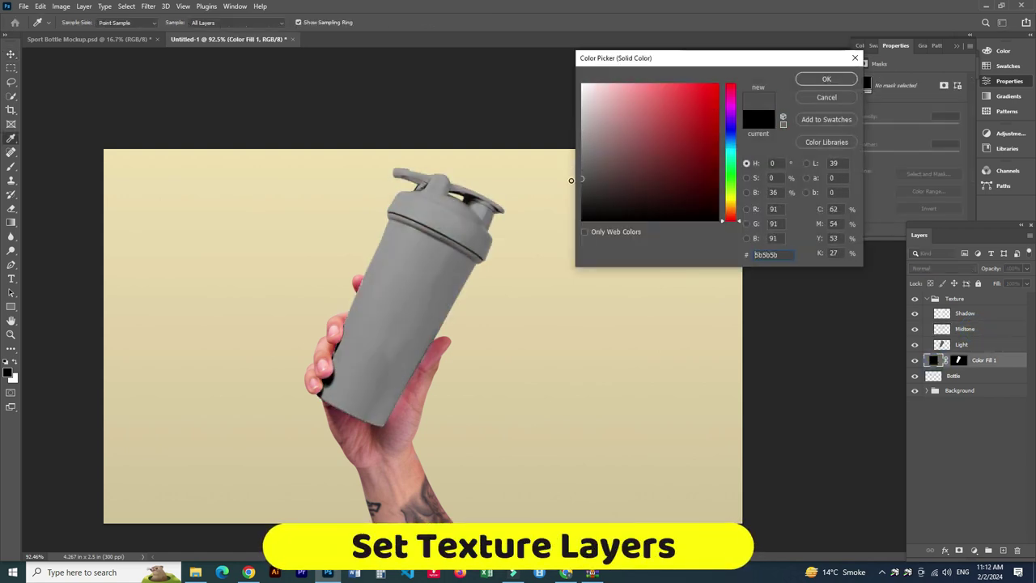
{"action": "left_click_drag", "start_coordinate": [571, 180], "coordinate": [569, 68]}
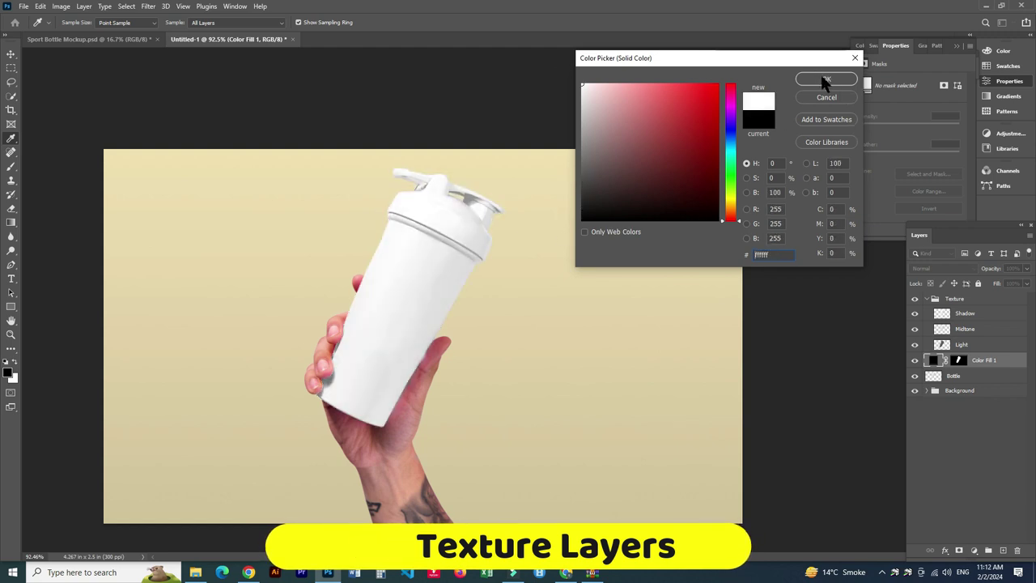
{"action": "left_click", "coordinate": [824, 80]}
{"action": "left_click_drag", "start_coordinate": [997, 369], "coordinate": [997, 364]}
{"action": "left_click", "coordinate": [928, 299]}
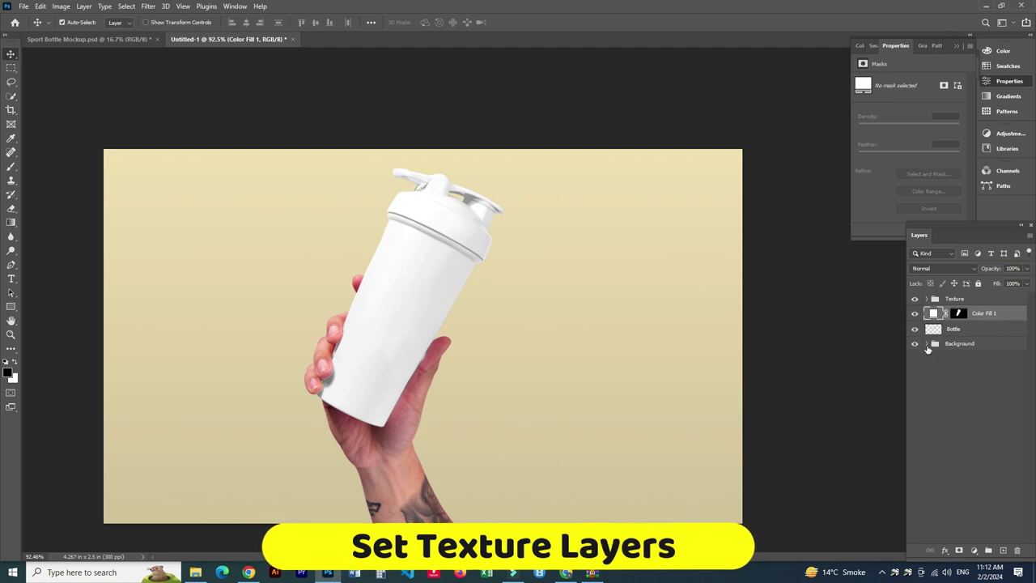
Trace the lid's rim groove with curved Pen anchors in Shape mode
{"action": "key", "text": "p"}
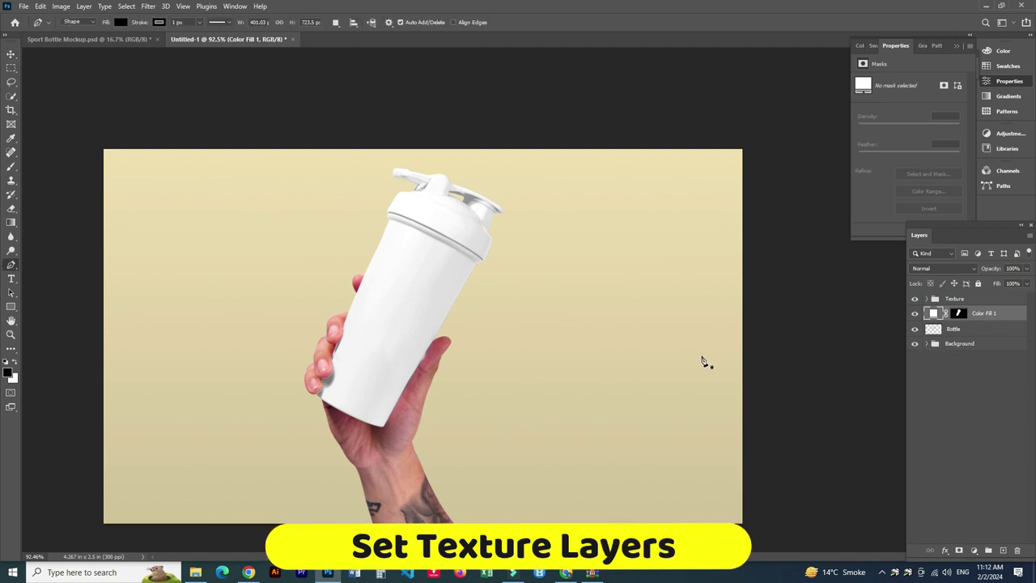
{"action": "scroll", "coordinate": [486, 259], "scroll_direction": "up", "scroll_amount": 5}
{"action": "scroll", "coordinate": [506, 269], "scroll_direction": "up", "scroll_amount": 4}
{"action": "scroll", "coordinate": [508, 271], "scroll_direction": "up", "scroll_amount": 1}
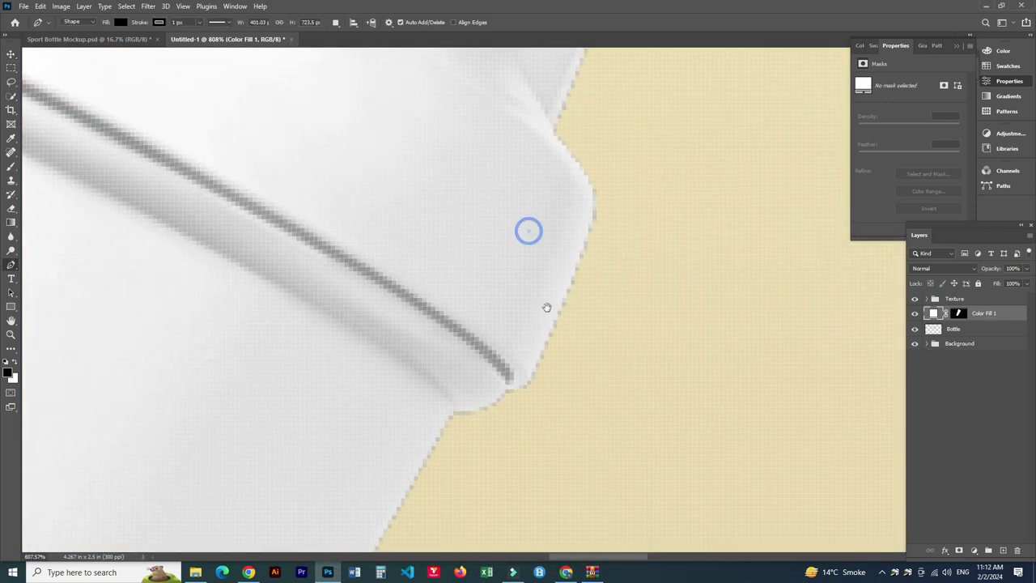
{"action": "scroll", "coordinate": [546, 305], "scroll_direction": "up", "scroll_amount": 1}
{"action": "scroll", "coordinate": [517, 393], "scroll_direction": "up", "scroll_amount": 1}
{"action": "left_click_drag", "start_coordinate": [493, 379], "coordinate": [499, 410]}
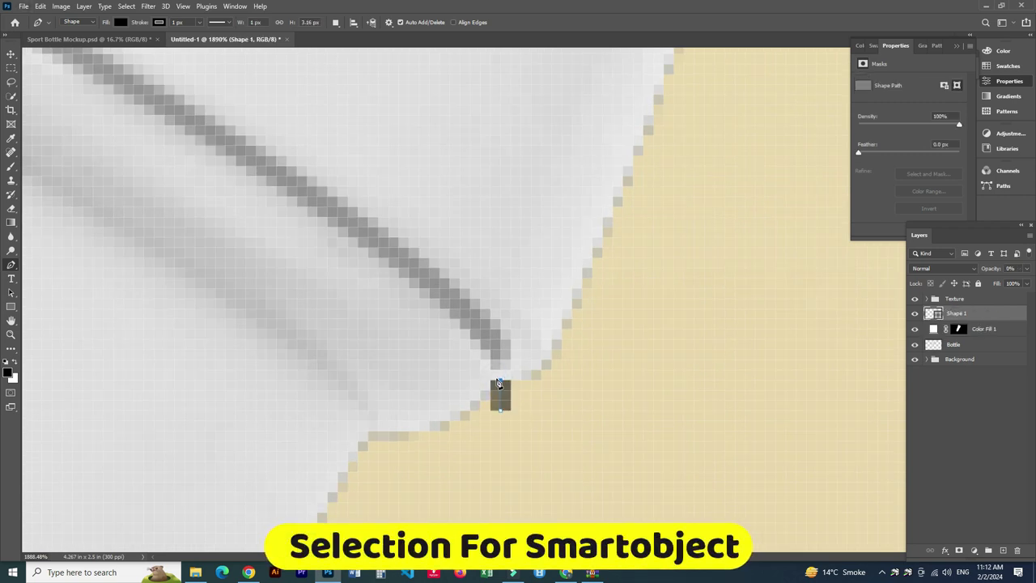
{"action": "scroll", "coordinate": [499, 383], "scroll_direction": "down", "scroll_amount": 2}
{"action": "scroll", "coordinate": [479, 363], "scroll_direction": "down", "scroll_amount": 1}
{"action": "left_click_drag", "start_coordinate": [343, 233], "coordinate": [140, 130]}
{"action": "scroll", "coordinate": [277, 232], "scroll_direction": "down", "scroll_amount": 2}
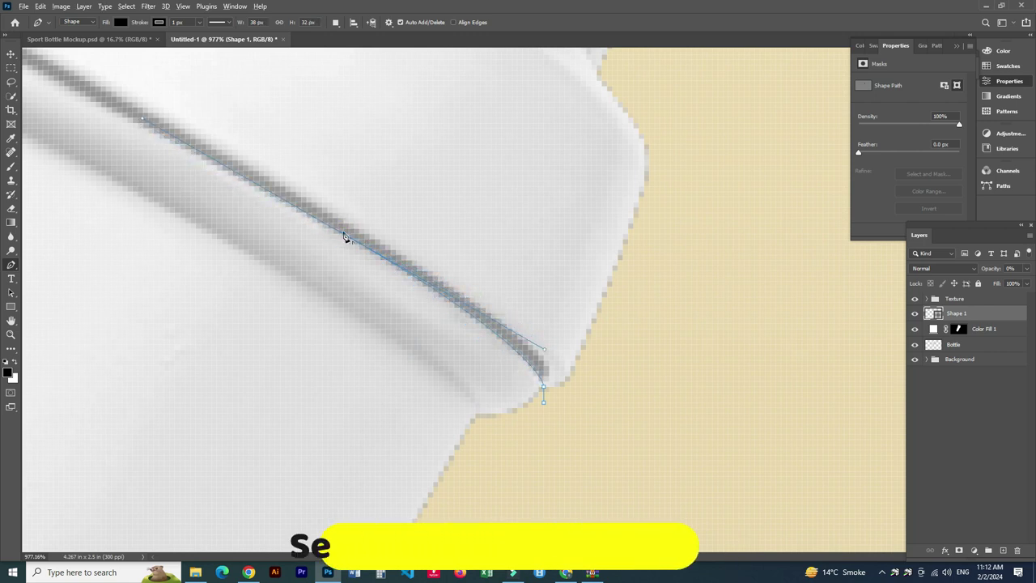
{"action": "scroll", "coordinate": [273, 267], "scroll_direction": "down", "scroll_amount": 1}
{"action": "left_click_drag", "start_coordinate": [273, 266], "coordinate": [538, 419]}
{"action": "scroll", "coordinate": [466, 299], "scroll_direction": "up", "scroll_amount": 1}
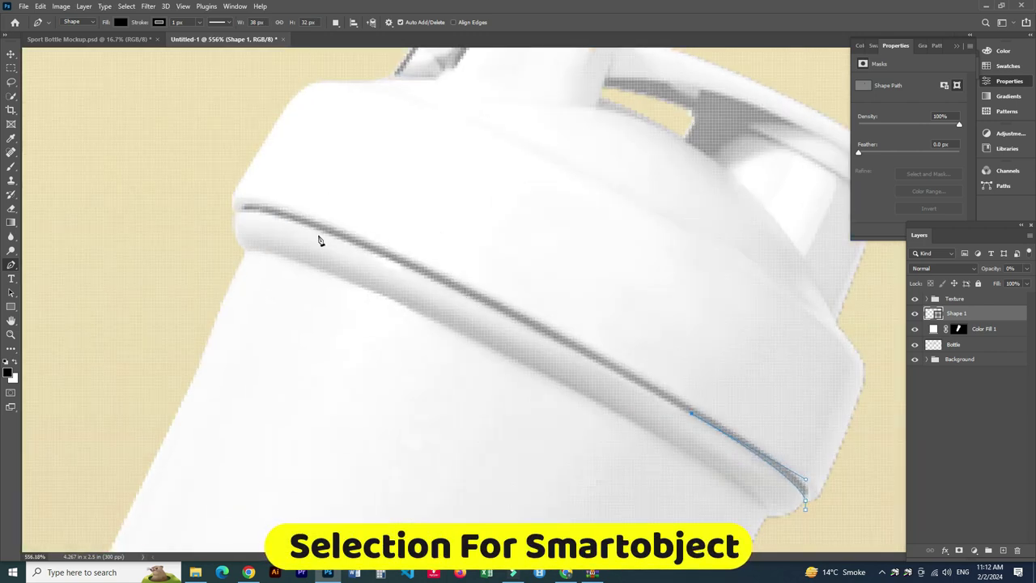
{"action": "mouse_move", "coordinate": [315, 230]}
{"action": "left_mouse_down"}
{"action": "mouse_move", "coordinate": [248, 211]}
{"action": "mouse_move", "coordinate": [150, 222]}
{"action": "left_mouse_up"}
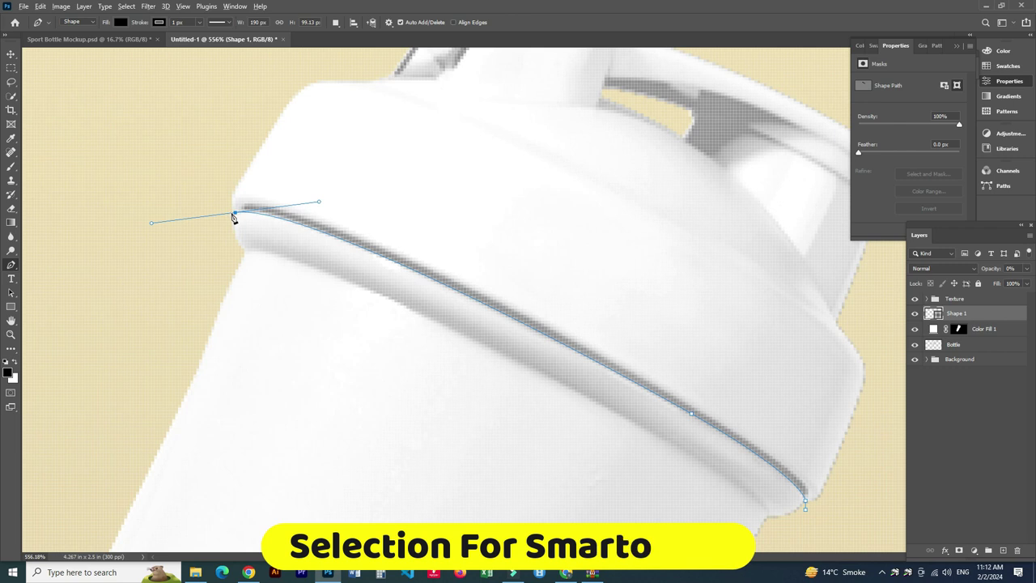
Add points around the cap's top and close the Shape 1 path
{"action": "scroll", "coordinate": [254, 300], "scroll_direction": "down", "scroll_amount": 4}
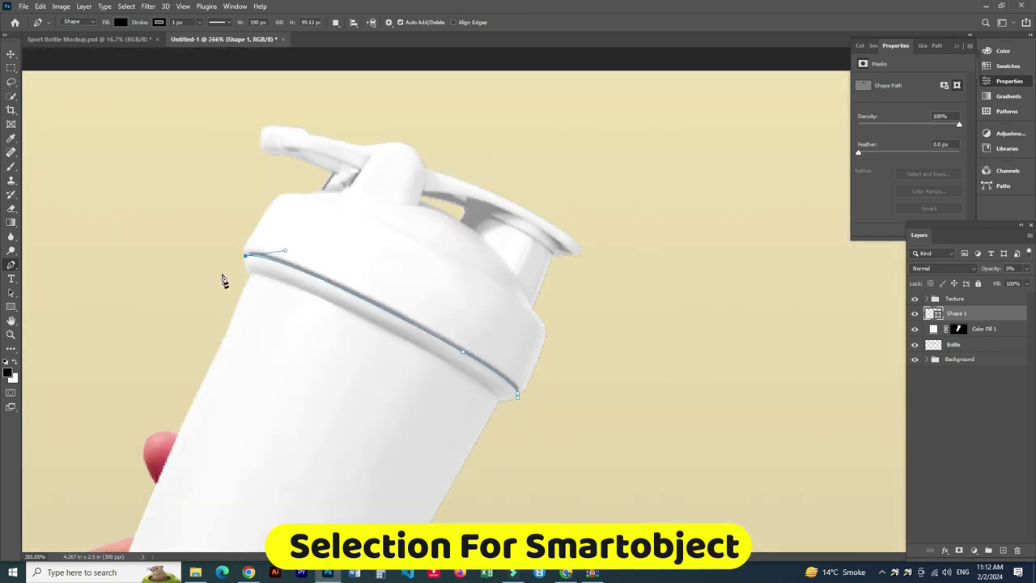
{"action": "left_click", "coordinate": [223, 98]}
{"action": "left_click", "coordinate": [329, 100]}
{"action": "left_click", "coordinate": [466, 95]}
{"action": "left_click", "coordinate": [554, 147]}
{"action": "left_click", "coordinate": [631, 191]}
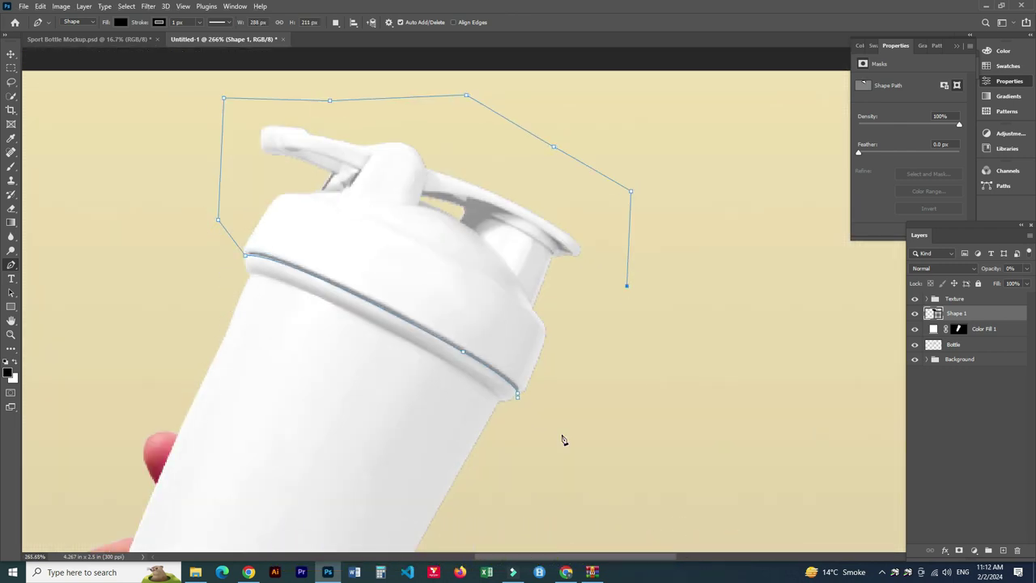
{"action": "left_click", "coordinate": [517, 396]}
Start the Shape 2 path at the rim and trace the body's right edge and base
{"action": "scroll", "coordinate": [522, 477], "scroll_direction": "up", "scroll_amount": 2}
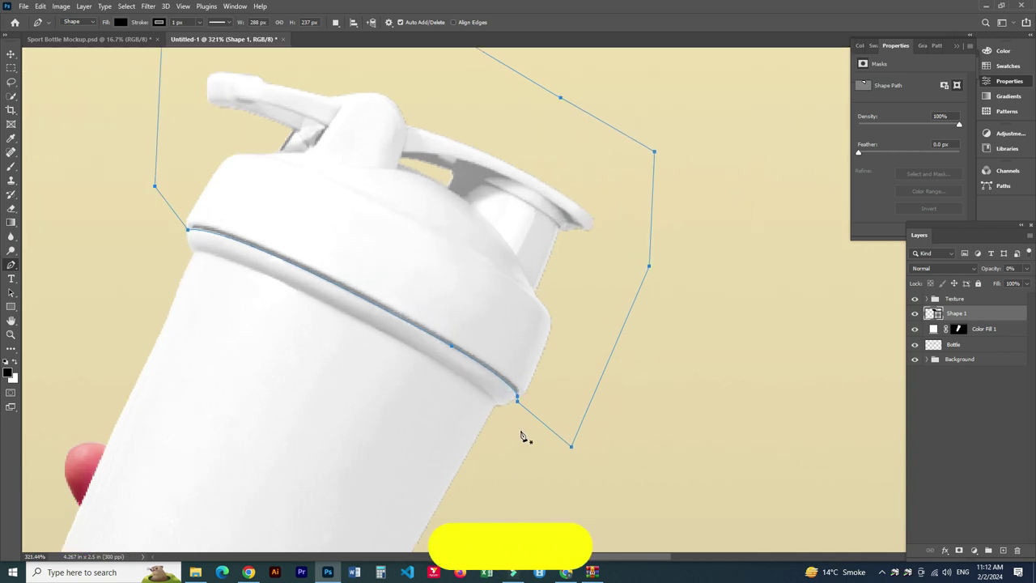
{"action": "scroll", "coordinate": [525, 421], "scroll_direction": "up", "scroll_amount": 2}
{"action": "left_click", "coordinate": [510, 355]}
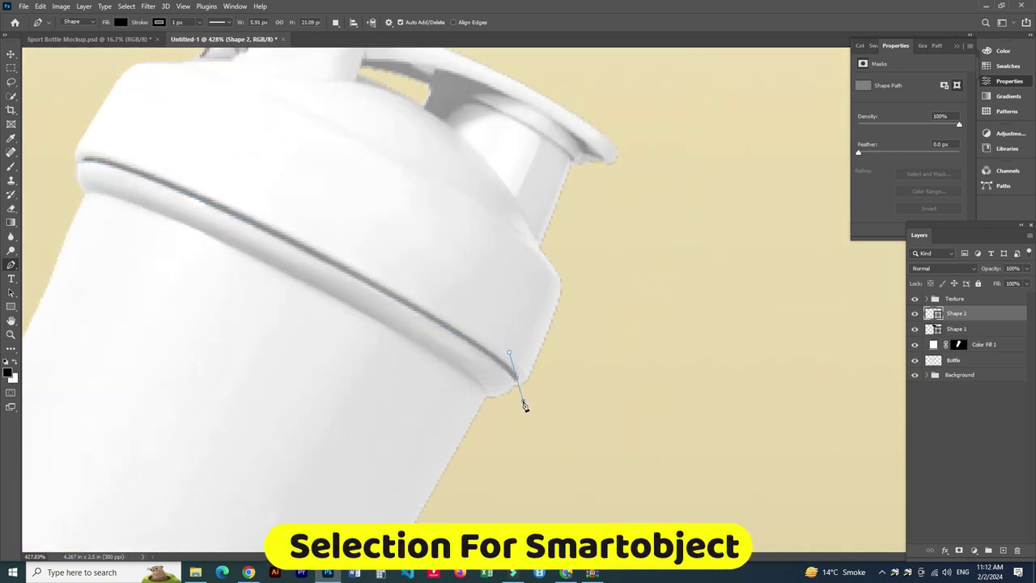
{"action": "scroll", "coordinate": [475, 496], "scroll_direction": "down", "scroll_amount": 3}
{"action": "scroll", "coordinate": [461, 404], "scroll_direction": "down", "scroll_amount": 2}
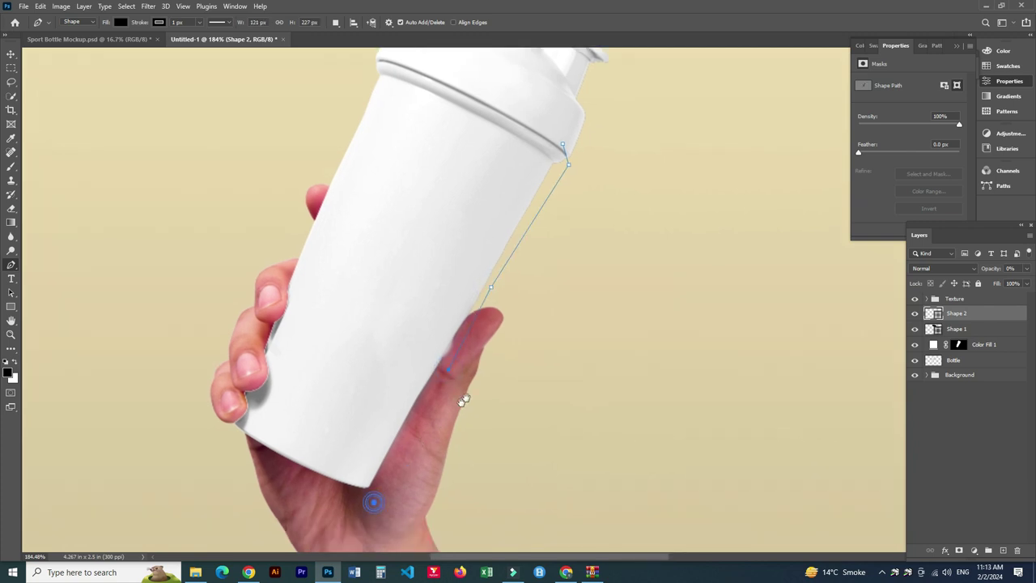
{"action": "left_click_drag", "start_coordinate": [417, 409], "coordinate": [508, 301]}
{"action": "left_click", "coordinate": [430, 430]}
{"action": "left_click", "coordinate": [380, 422]}
{"action": "left_click", "coordinate": [317, 385]}
{"action": "left_click", "coordinate": [282, 369]}
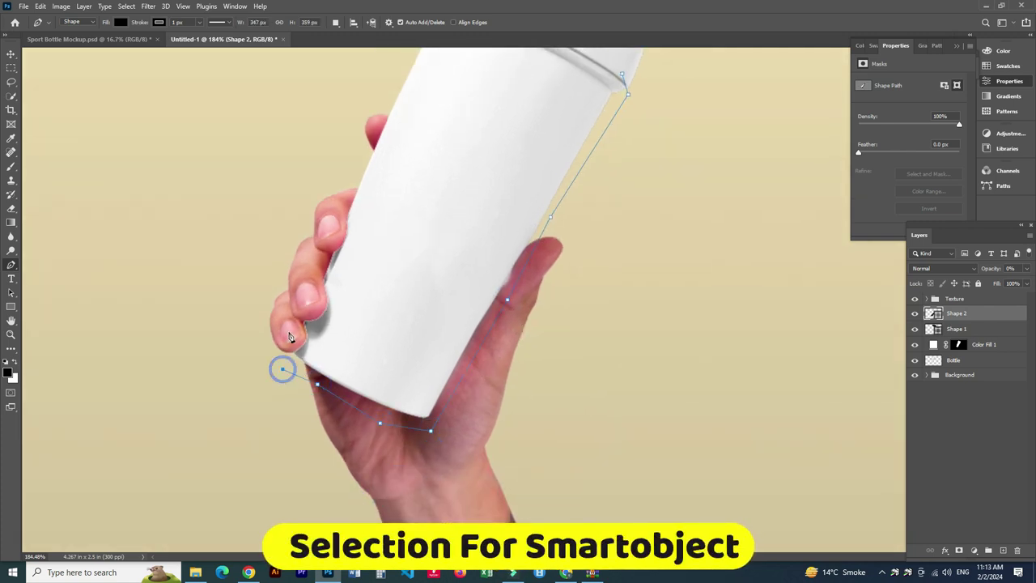
Trace the bottle's left side up to the rim and close the body path
{"action": "scroll", "coordinate": [329, 233], "scroll_direction": "up", "scroll_amount": 3}
{"action": "scroll", "coordinate": [356, 194], "scroll_direction": "up", "scroll_amount": 1}
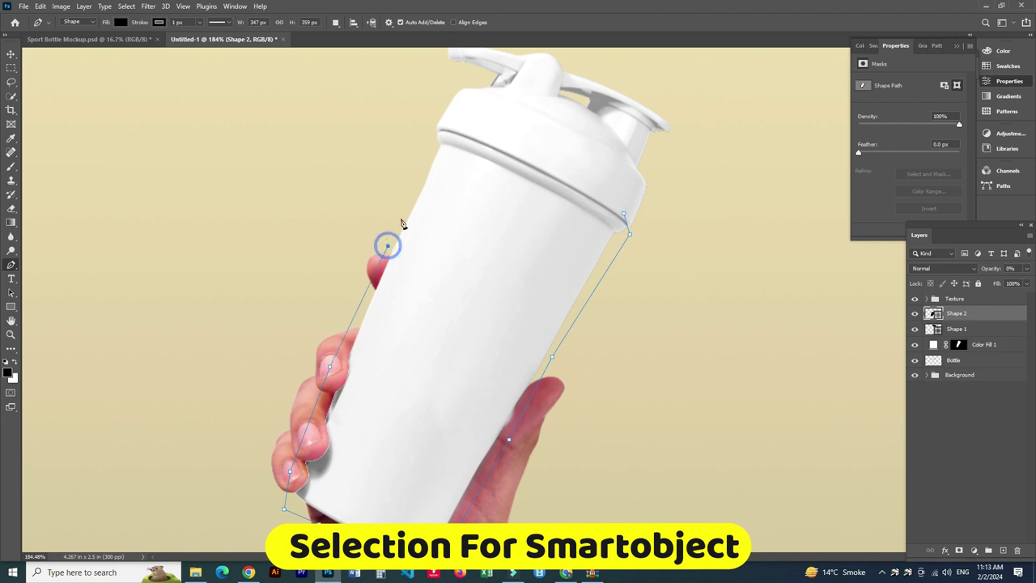
{"action": "scroll", "coordinate": [403, 224], "scroll_direction": "up", "scroll_amount": 2}
{"action": "left_click", "coordinate": [413, 237]}
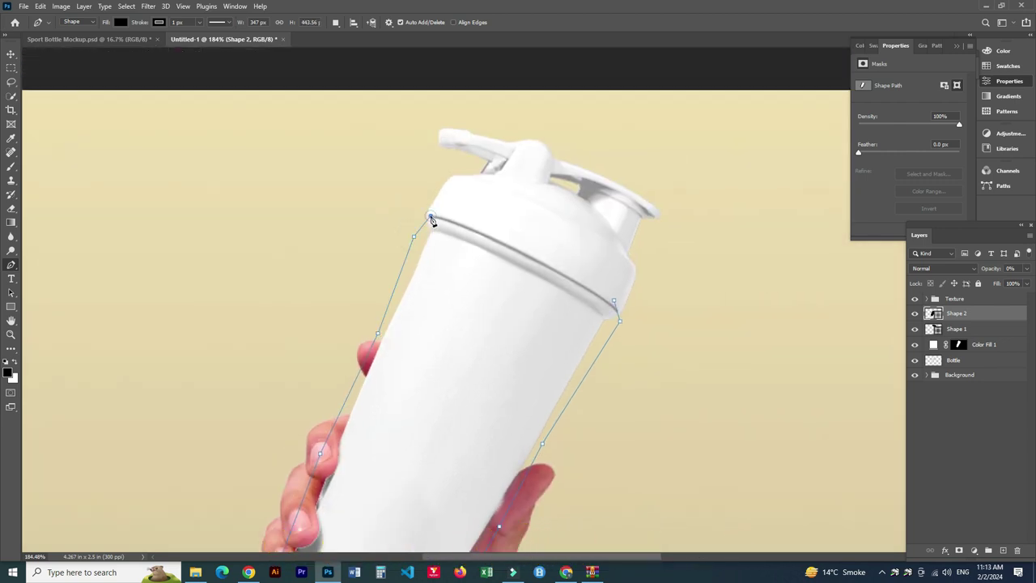
{"action": "scroll", "coordinate": [445, 228], "scroll_direction": "up", "scroll_amount": 3}
{"action": "left_click", "coordinate": [491, 212]}
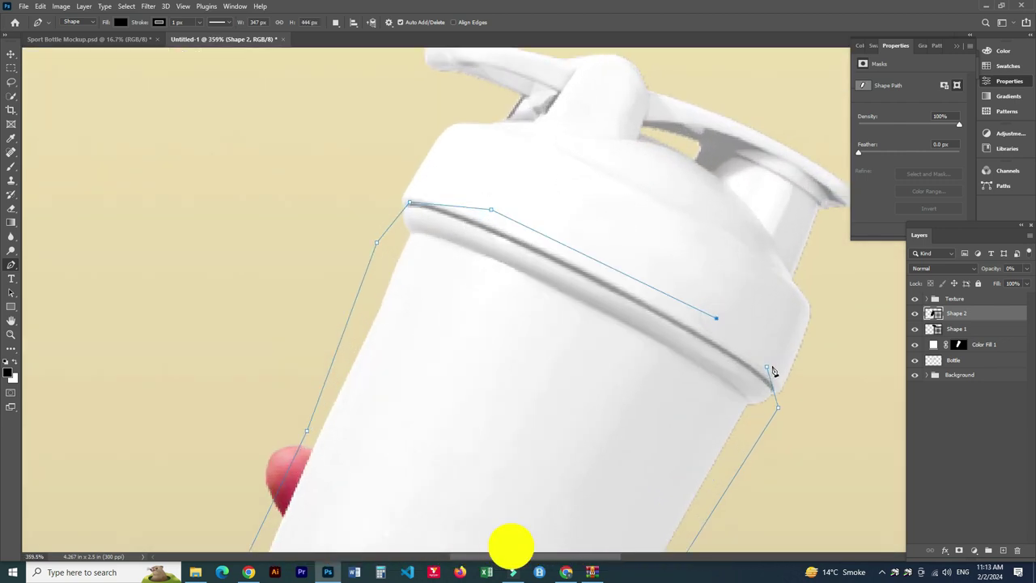
{"action": "left_click", "coordinate": [766, 368]}
{"action": "left_click", "coordinate": [951, 330]}
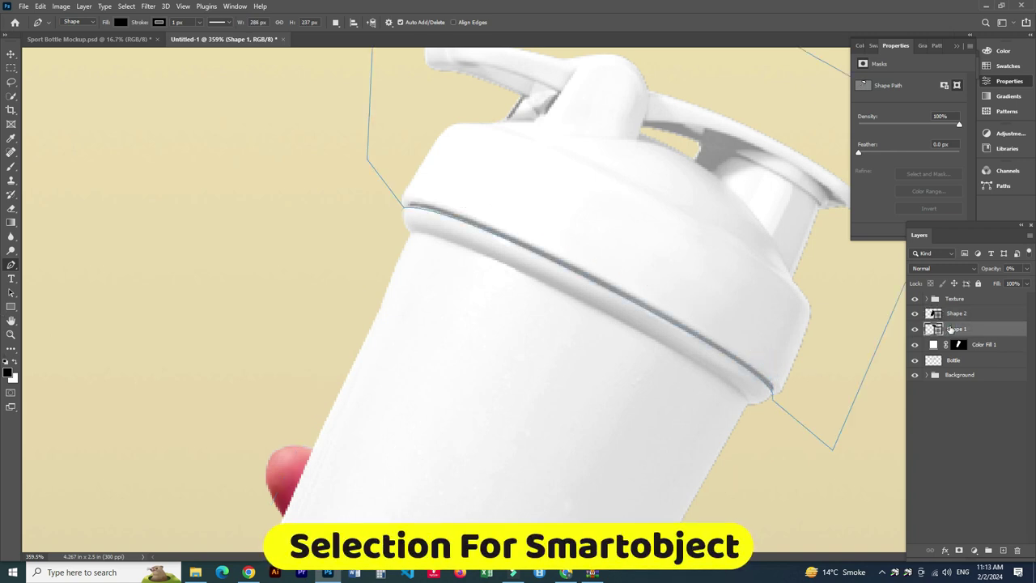
Copy the cap and body areas from Bottle onto two new layers
{"action": "left_click", "coordinate": [928, 299]}
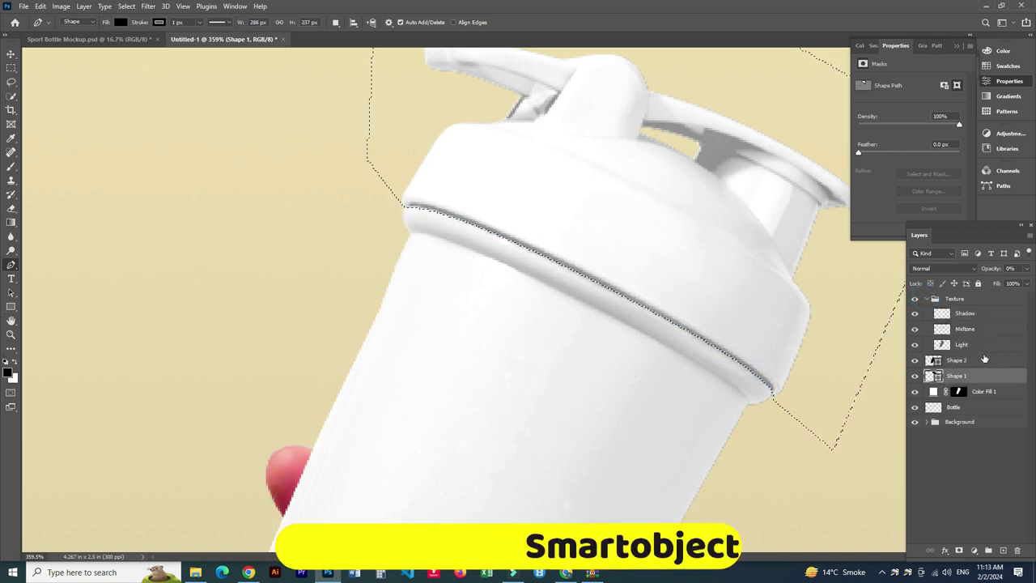
{"action": "left_click", "coordinate": [927, 299]}
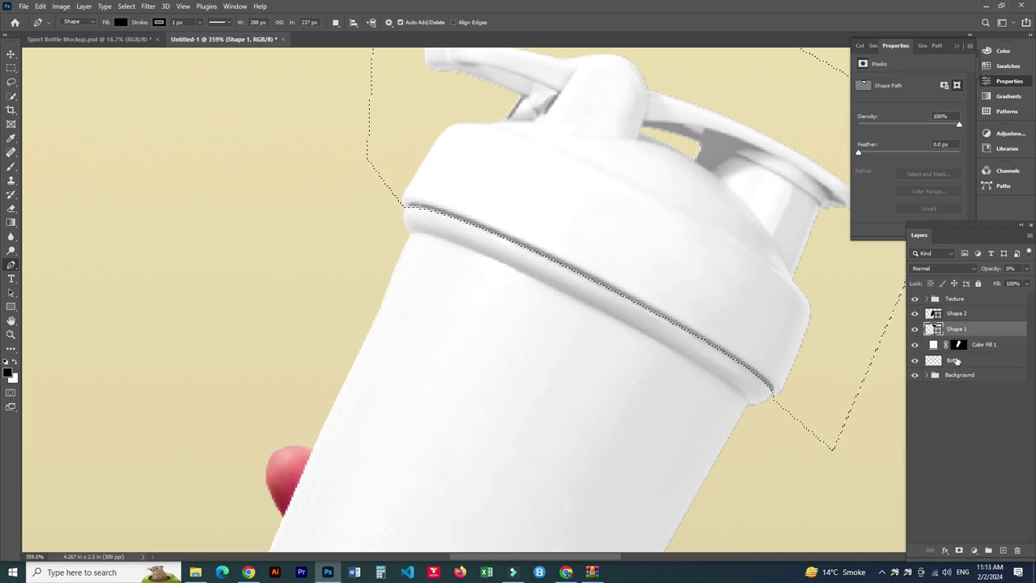
{"action": "left_click", "coordinate": [954, 359]}
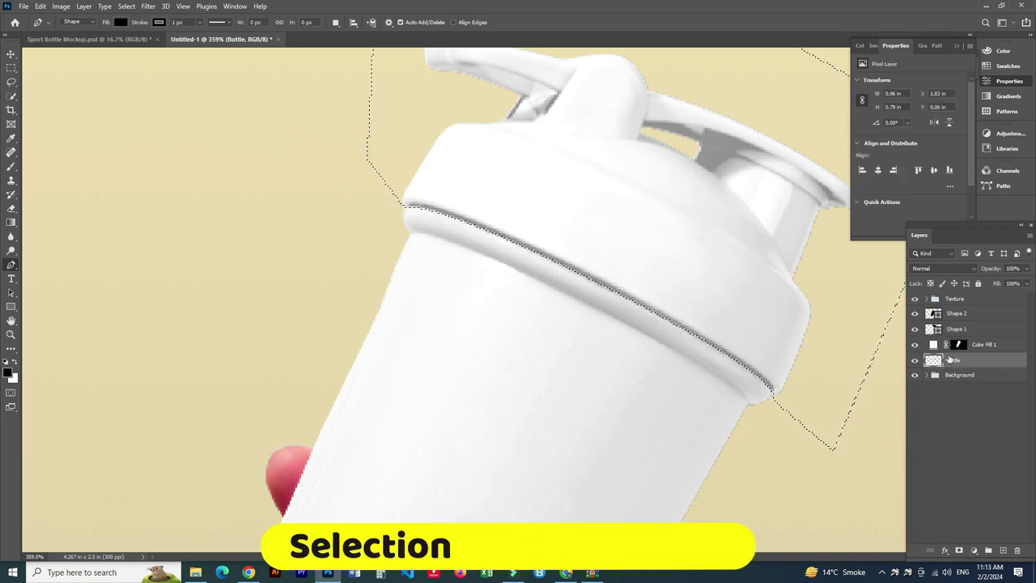
{"action": "key", "text": "ctrl+j"}
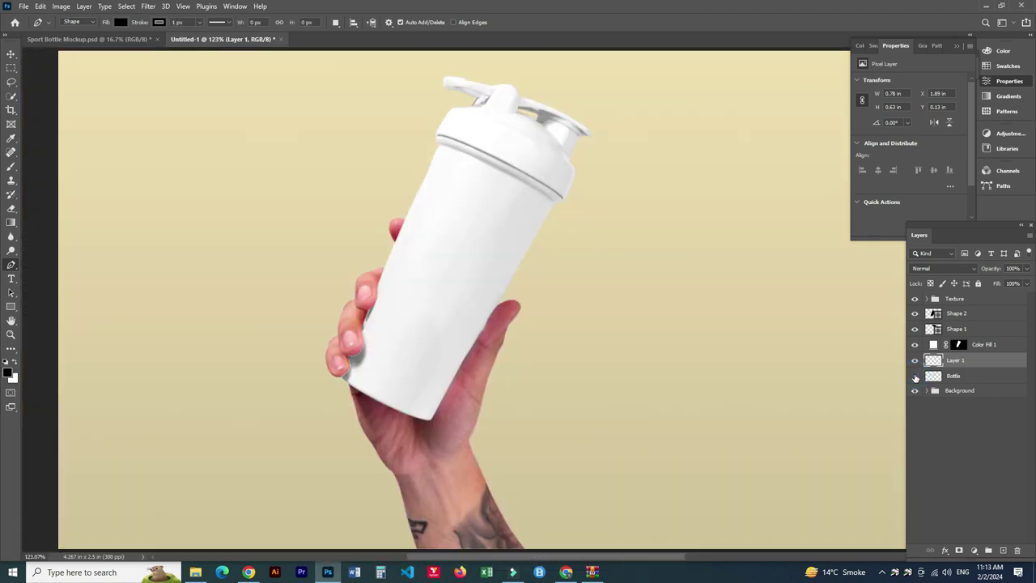
{"action": "left_click", "coordinate": [915, 299]}
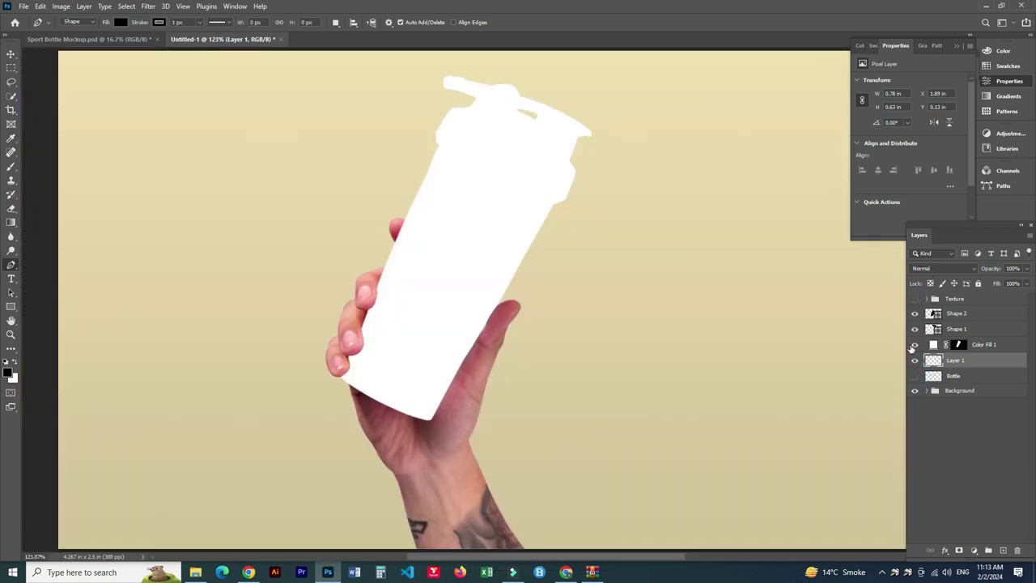
{"action": "left_click", "coordinate": [915, 345]}
{"action": "left_click", "coordinate": [948, 314]}
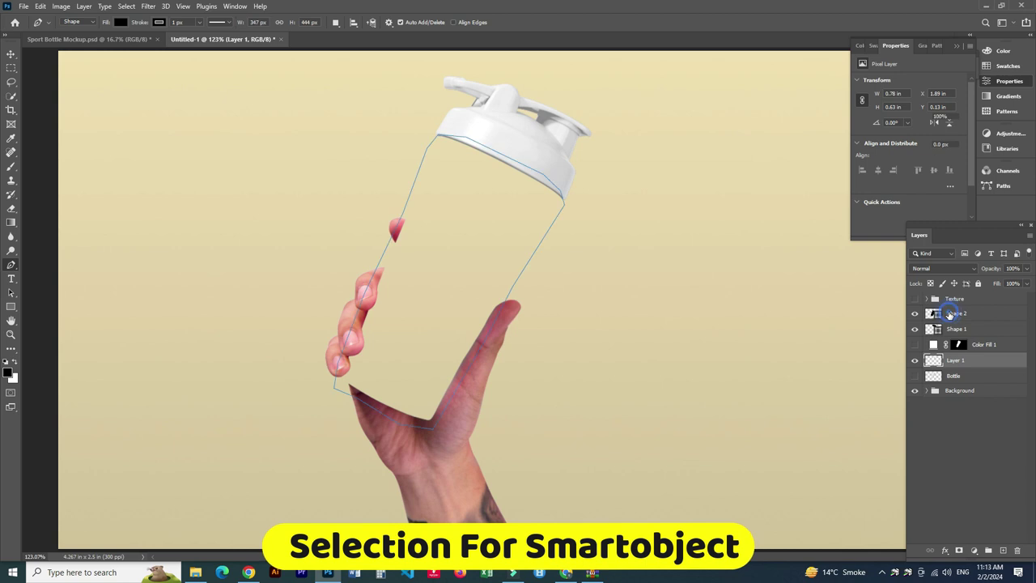
{"action": "left_click", "coordinate": [943, 376]}
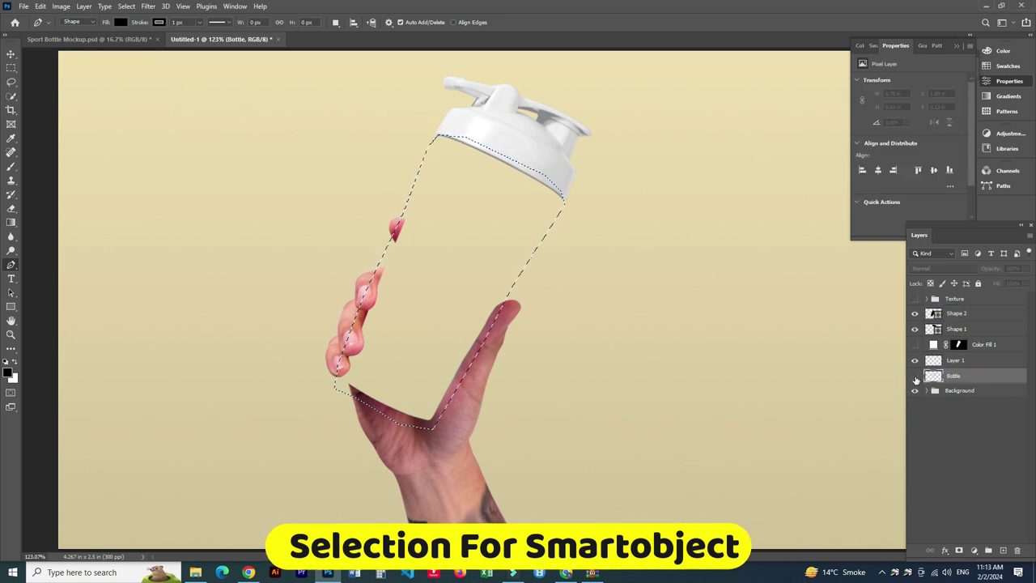
{"action": "left_click", "coordinate": [916, 375]}
{"action": "key", "text": "ctrl+j"}
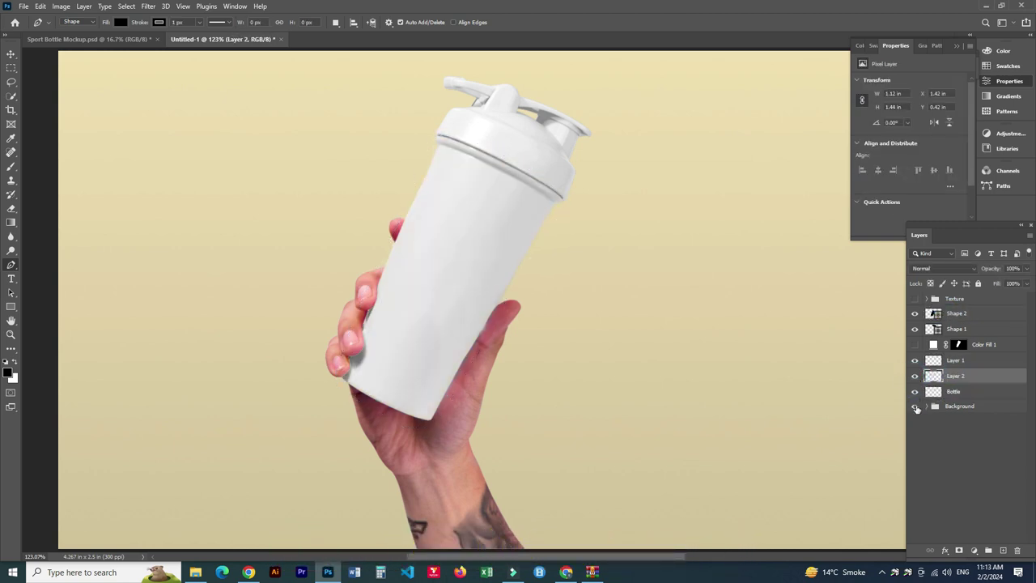
Rename the new layers Top and Body, and select both Shape layers
{"action": "double_click", "coordinate": [954, 360]}
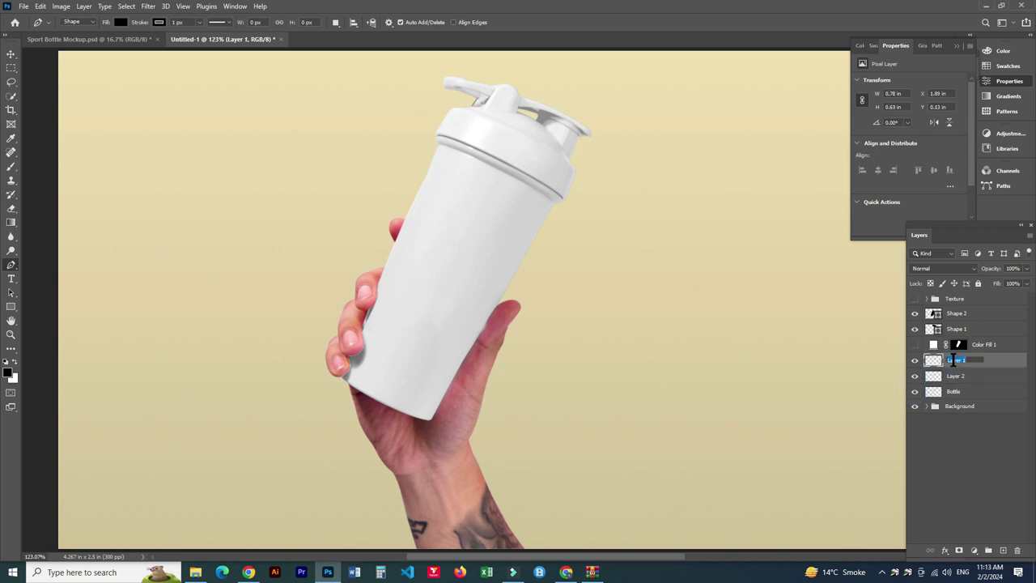
{"action": "type", "text": "Top"}
{"action": "double_click", "coordinate": [957, 376]}
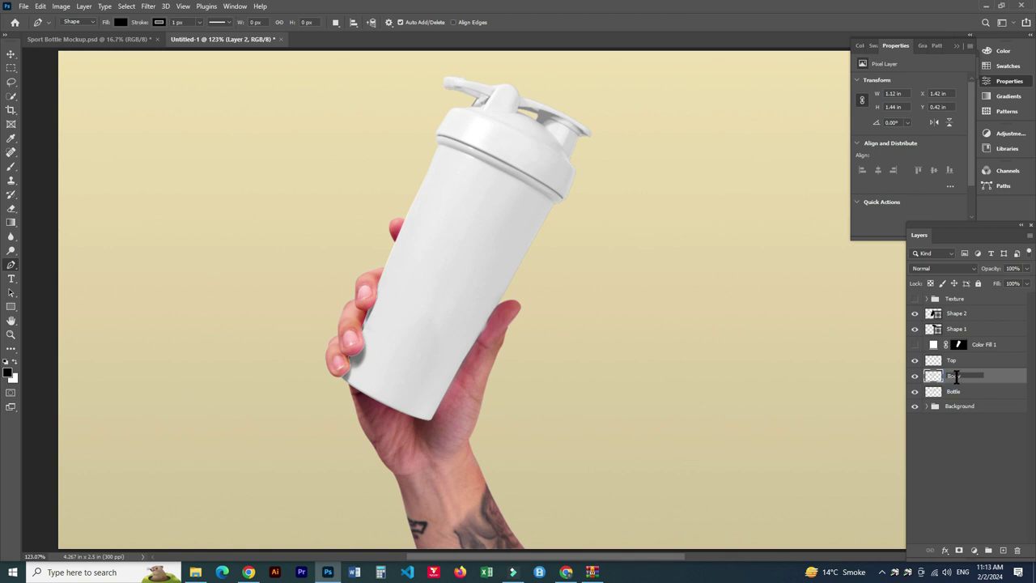
{"action": "left_click", "coordinate": [957, 328]}
{"action": "left_click", "coordinate": [961, 314], "text": "shift"}
Delete the Shape 1 and Shape 2 layers and move Top above Color Fill 1
{"action": "key", "text": "Delete"}
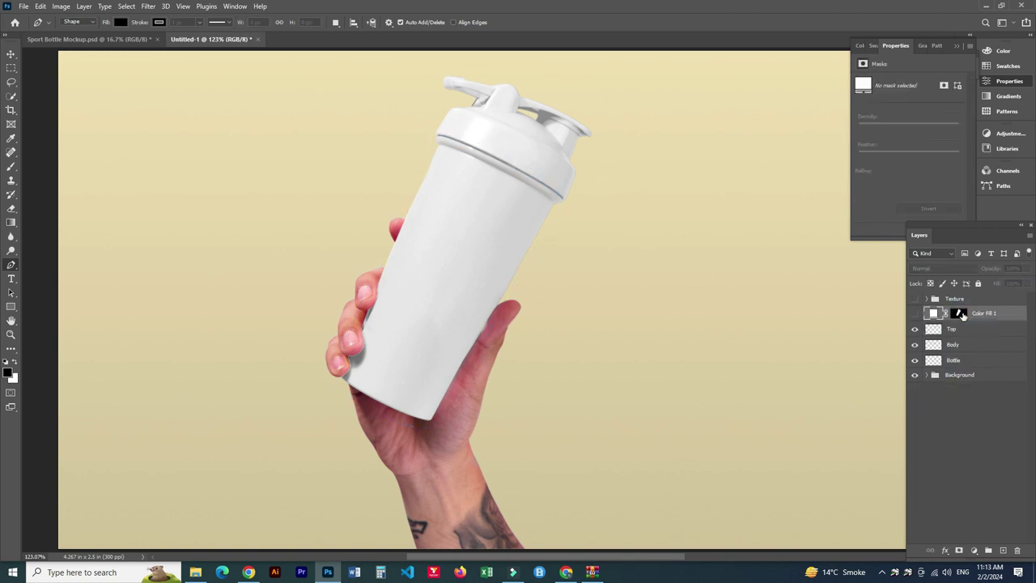
{"action": "left_click", "coordinate": [914, 300]}
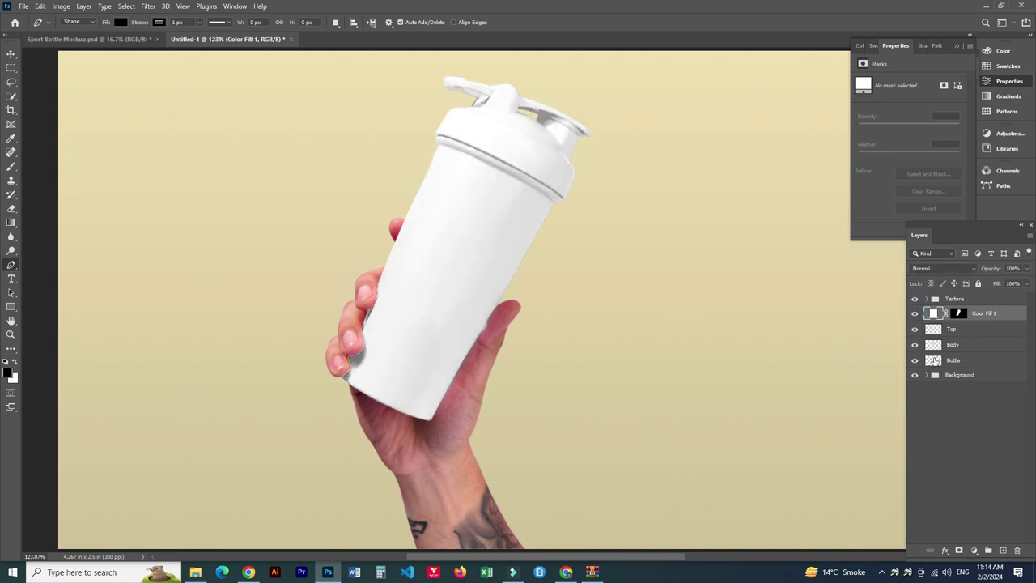
{"action": "left_click", "coordinate": [950, 329]}
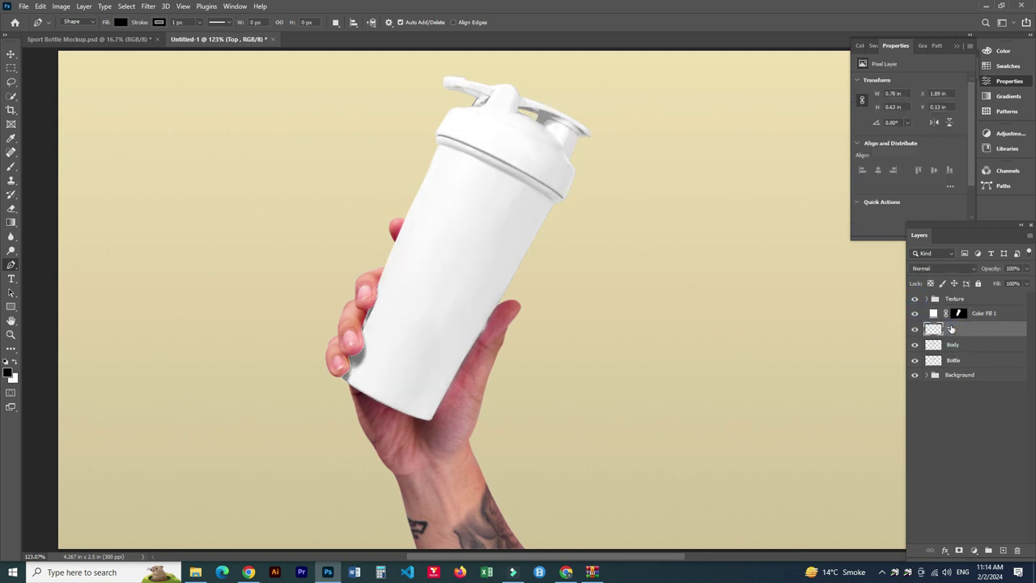
{"action": "left_click_drag", "start_coordinate": [952, 305], "coordinate": [951, 309]}
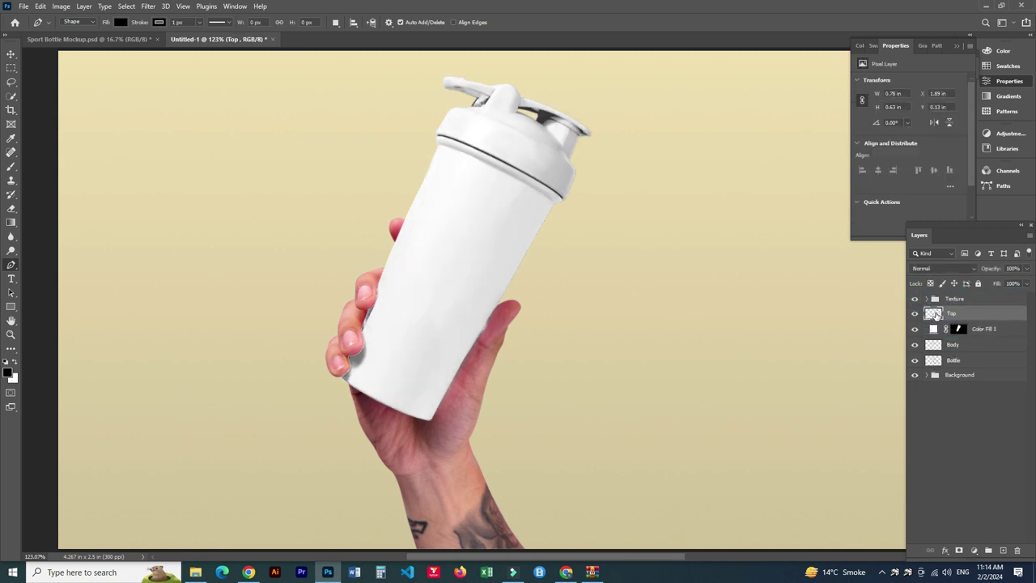
Add a Color Fill 2 layer and give it the cap-shaped mask
{"action": "left_click", "coordinate": [976, 551]}
{"action": "left_click", "coordinate": [982, 362]}
{"action": "left_click", "coordinate": [597, 101]}
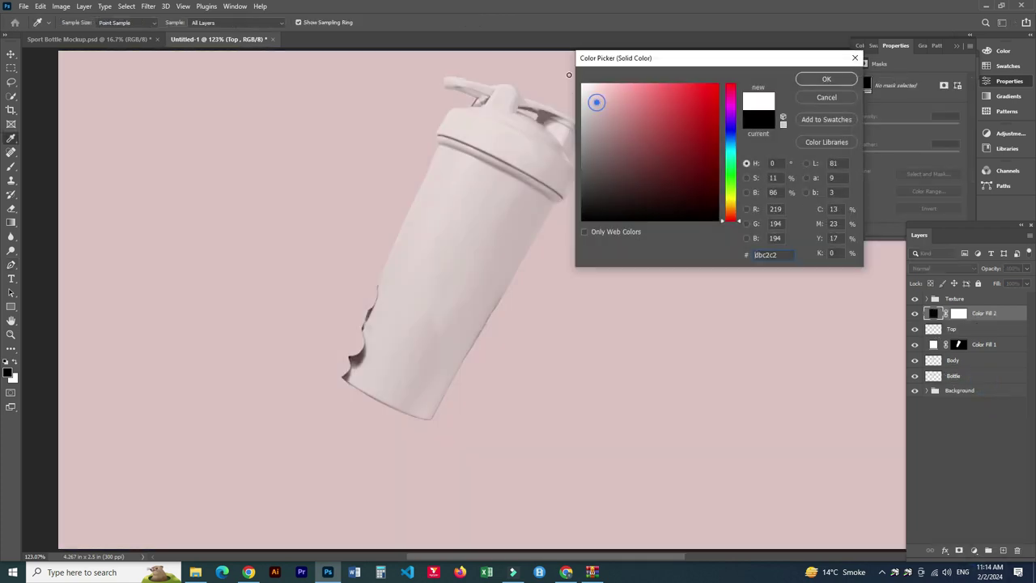
{"action": "left_click", "coordinate": [827, 78]}
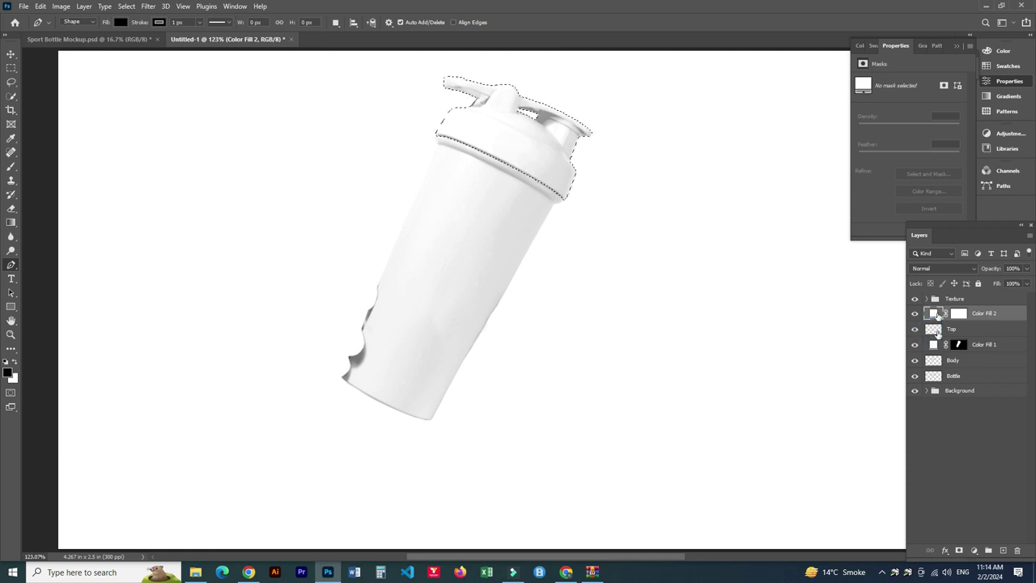
{"action": "left_click", "coordinate": [955, 329]}
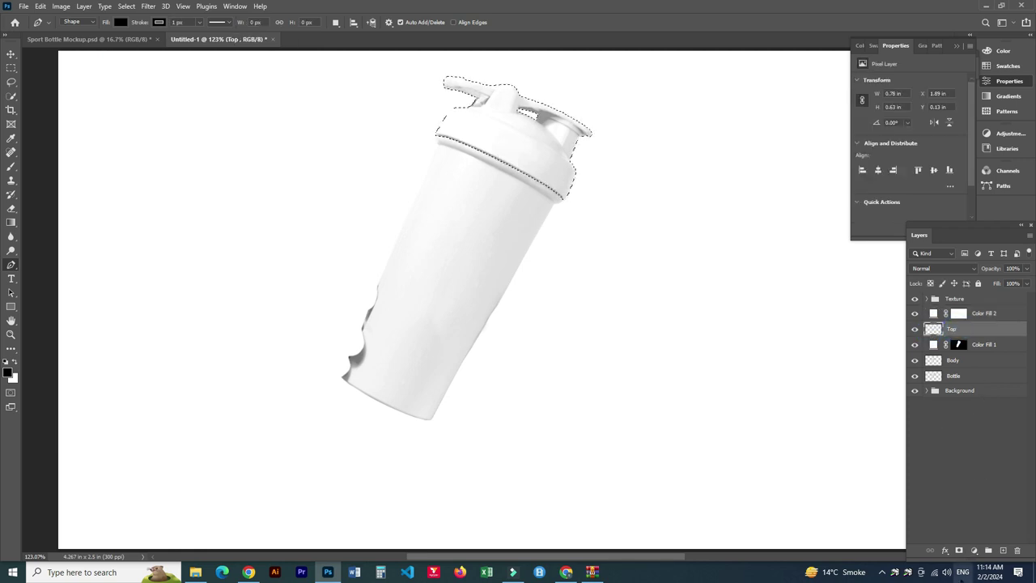
{"action": "left_click", "coordinate": [960, 551]}
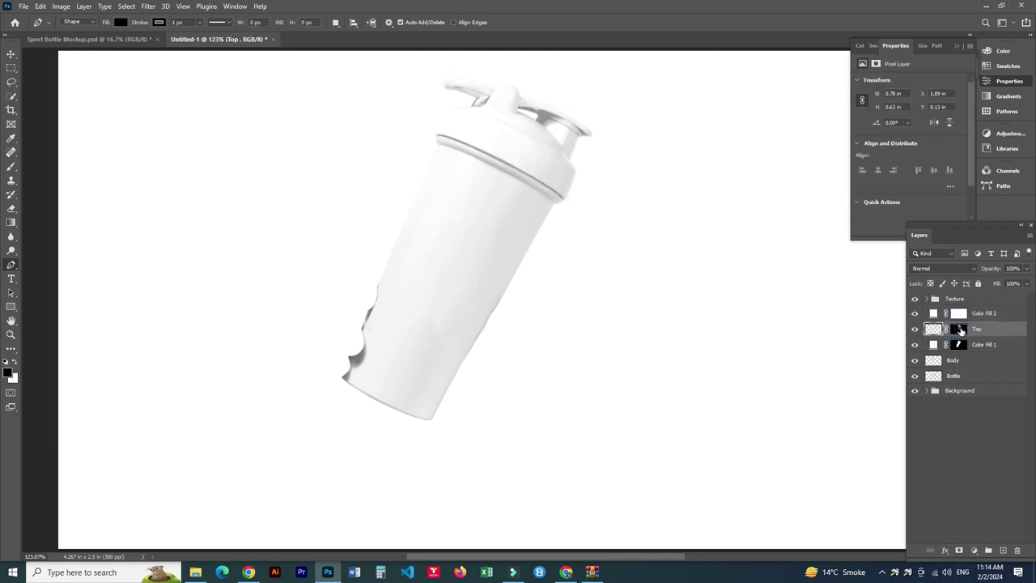
{"action": "left_click_drag", "start_coordinate": [957, 313], "coordinate": [958, 329]}
{"action": "left_click", "coordinate": [479, 213]}
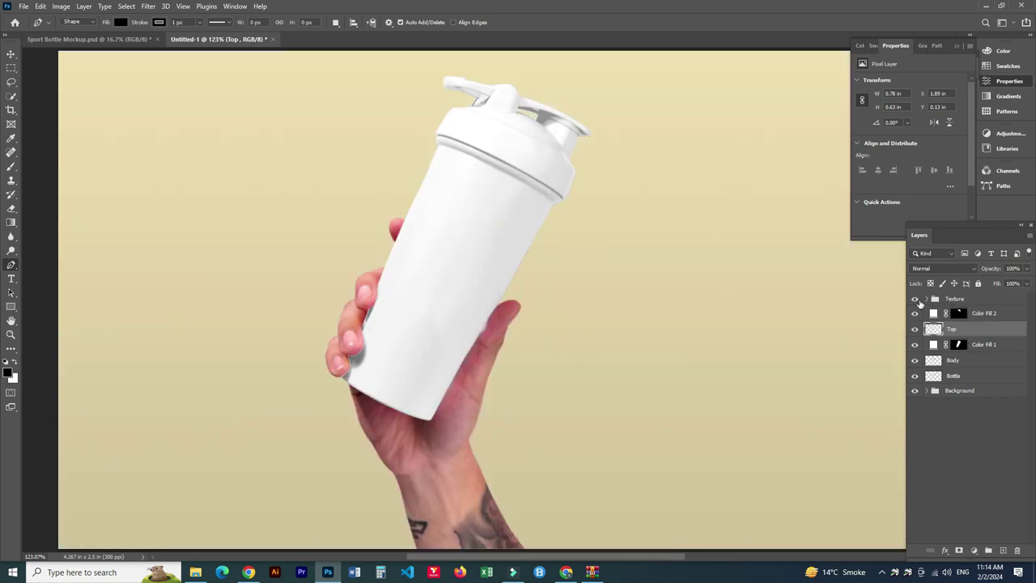
Set Color Fill 2 to light blue 6481ff and delete the leftover Top layer
{"action": "double_click", "coordinate": [935, 313]}
{"action": "type", "text": "ff0000"}
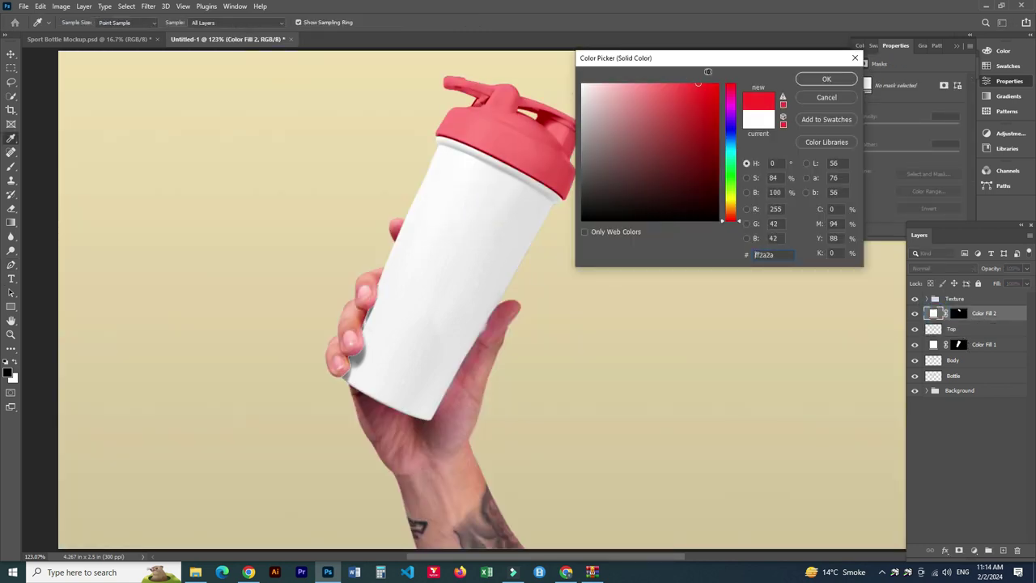
{"action": "left_click", "coordinate": [664, 83]}
{"action": "left_click_drag", "start_coordinate": [730, 97], "coordinate": [735, 134]}
{"action": "left_click", "coordinate": [806, 81]}
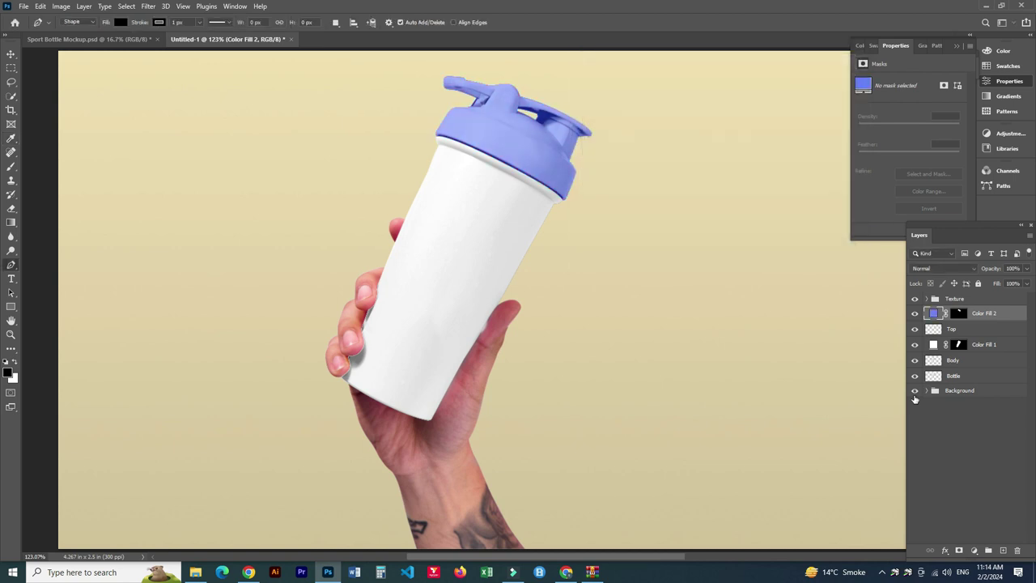
{"action": "left_click", "coordinate": [933, 327]}
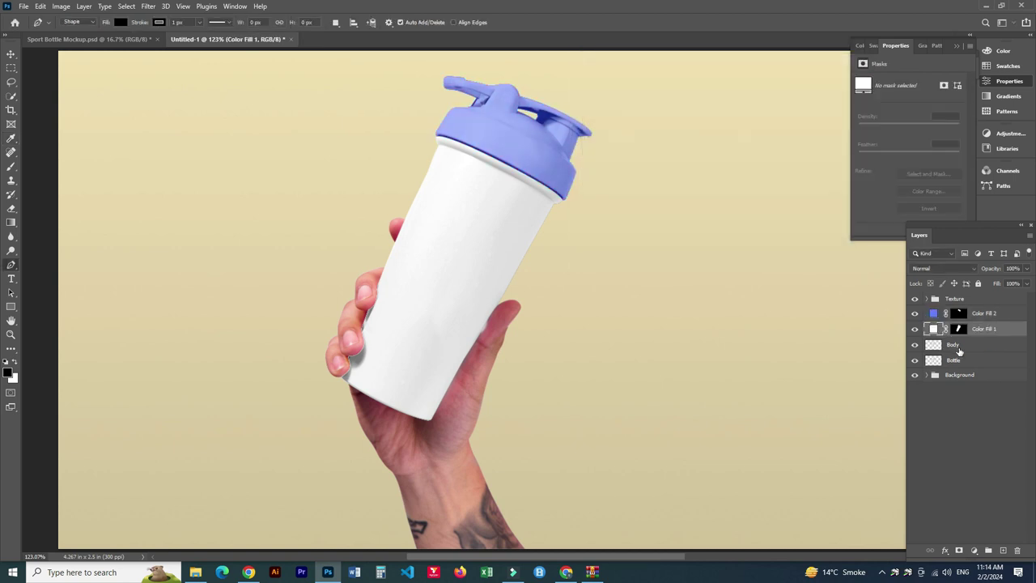
{"action": "left_click", "coordinate": [957, 346]}
Draw a black rectangle covering the bottle body, just past its base
{"action": "right_click", "coordinate": [11, 308]}
{"action": "left_click", "coordinate": [81, 304]}
{"action": "left_click_drag", "start_coordinate": [392, 125], "coordinate": [528, 474]}
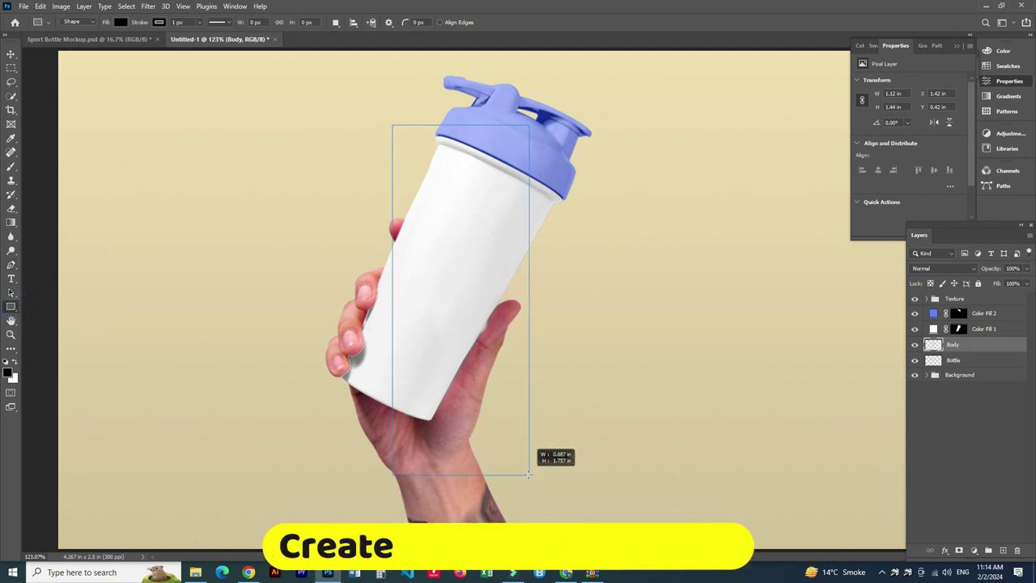
{"action": "left_click_drag", "start_coordinate": [528, 475], "coordinate": [527, 462]}
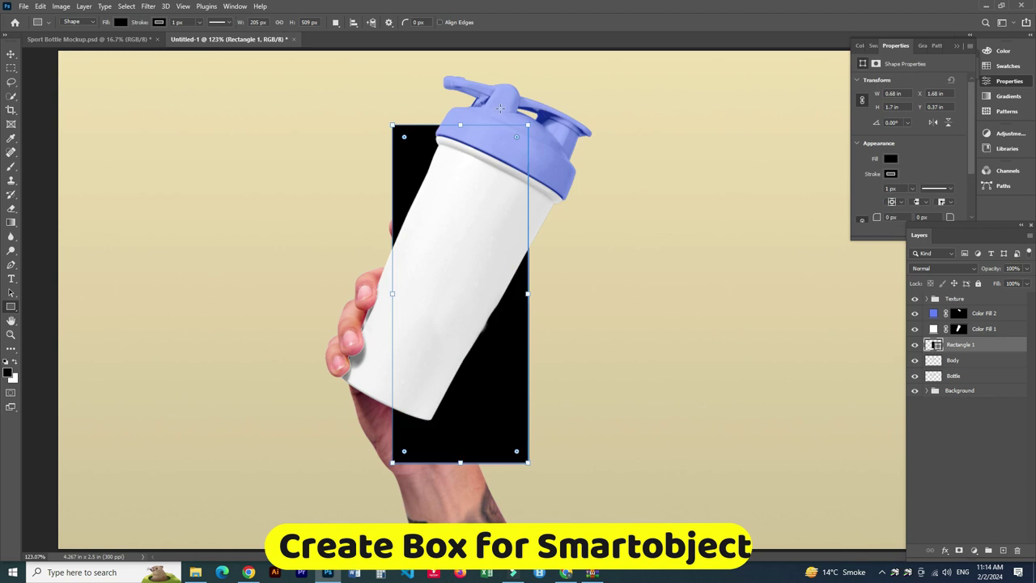
{"action": "key", "text": "ctrl+t"}
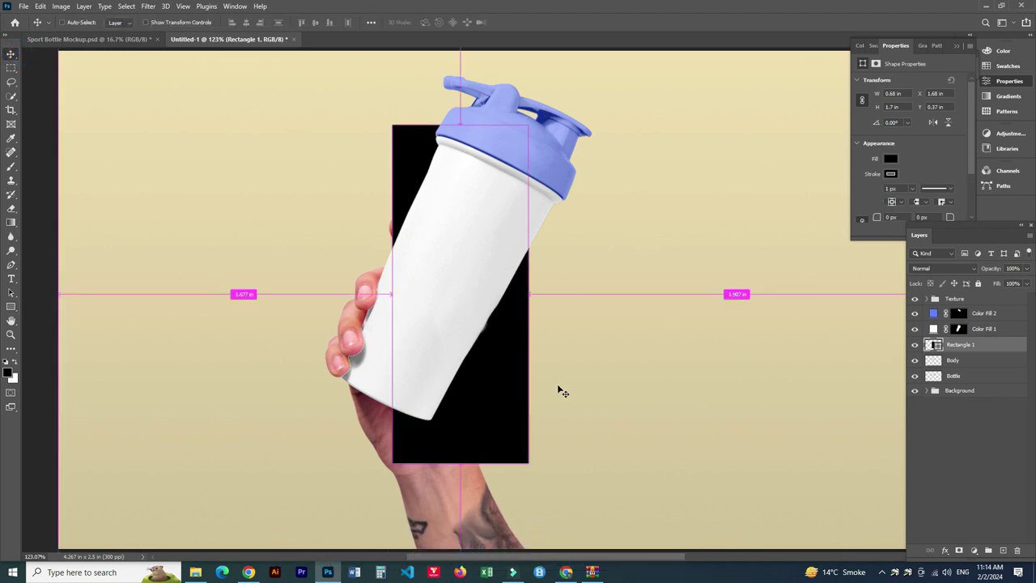
{"action": "mouse_move", "coordinate": [538, 494]}
{"action": "left_mouse_down"}
{"action": "mouse_move", "coordinate": [437, 508]}
{"action": "mouse_move", "coordinate": [541, 490]}
{"action": "left_mouse_up"}
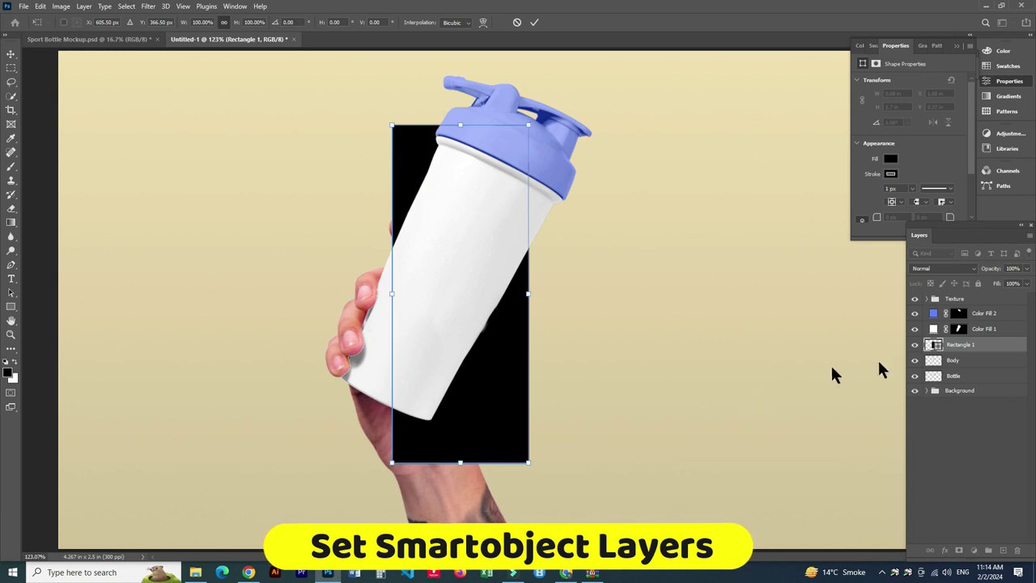
Rename the Rectangle 1 layer to 'Your Design'
{"action": "double_click", "coordinate": [957, 344]}
{"action": "type", "text": "Your D"}
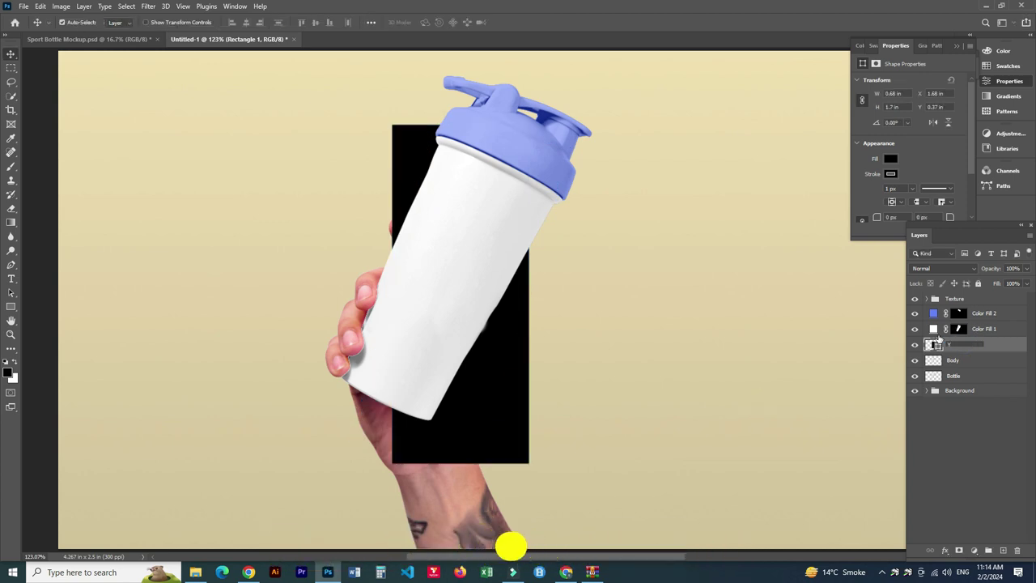
{"action": "type", "text": "esign"}
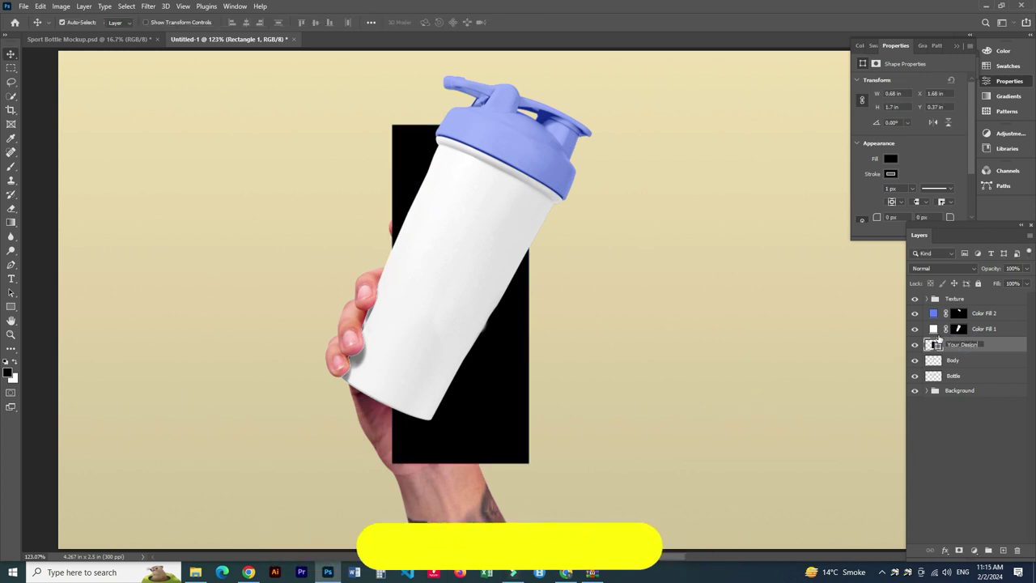
{"action": "key", "text": "Return"}
Convert Your Design to a smart object and rotate it about 25.75° onto the bottle
{"action": "right_click", "coordinate": [952, 344]}
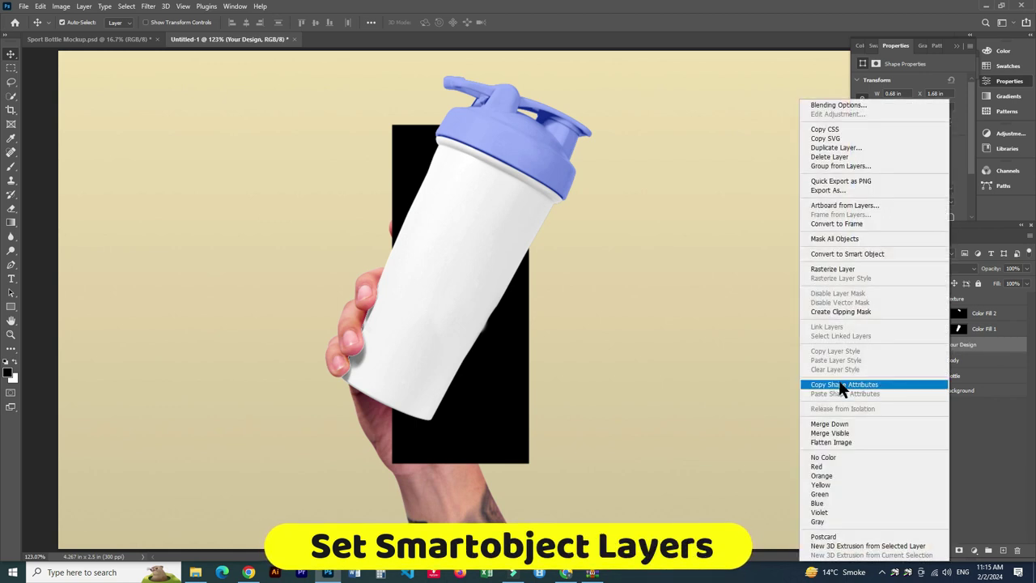
{"action": "left_click", "coordinate": [836, 254]}
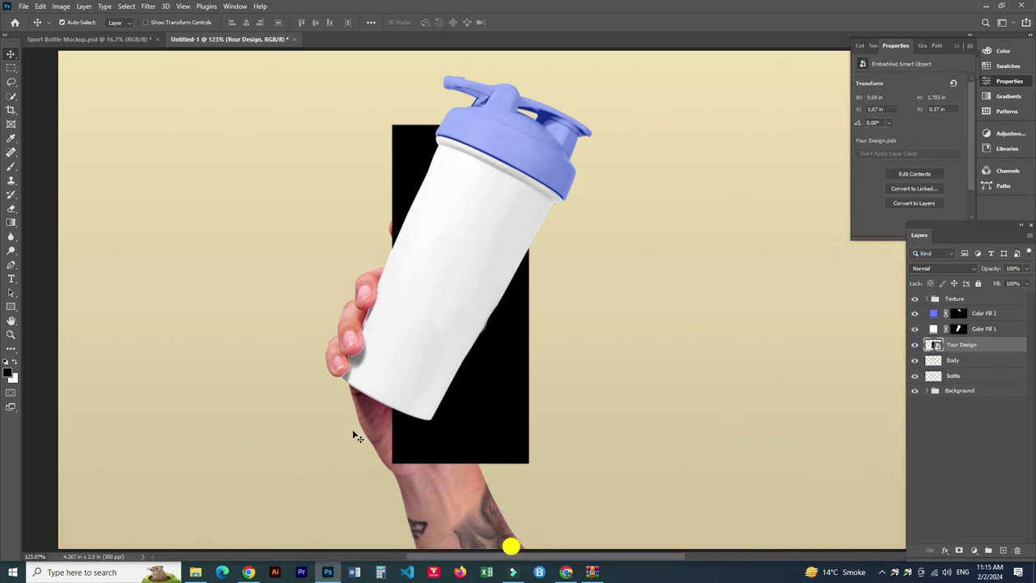
{"action": "key", "text": "ctrl+t"}
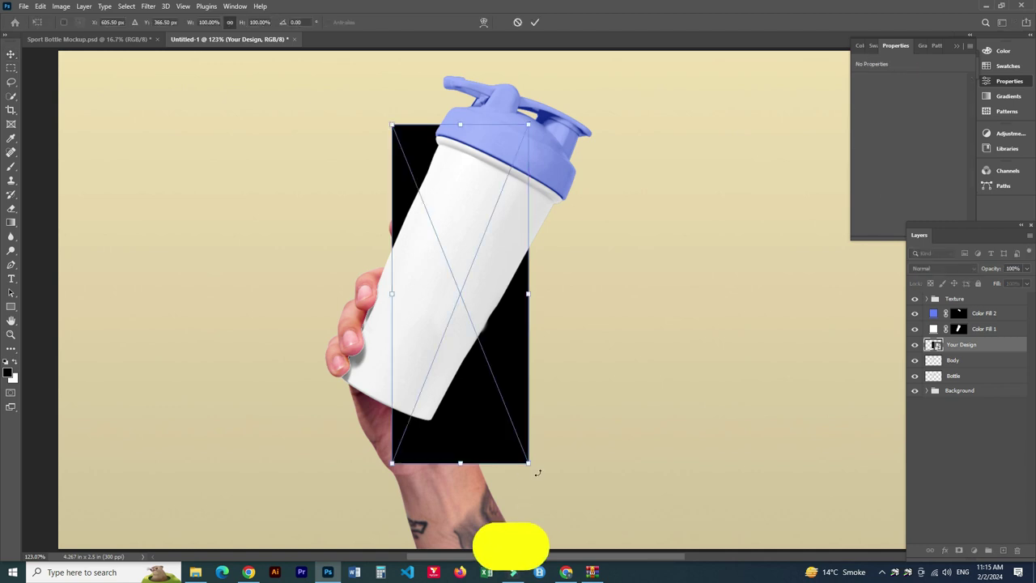
{"action": "left_click_drag", "start_coordinate": [529, 462], "coordinate": [423, 469]}
{"action": "left_click_drag", "start_coordinate": [459, 296], "coordinate": [443, 279]}
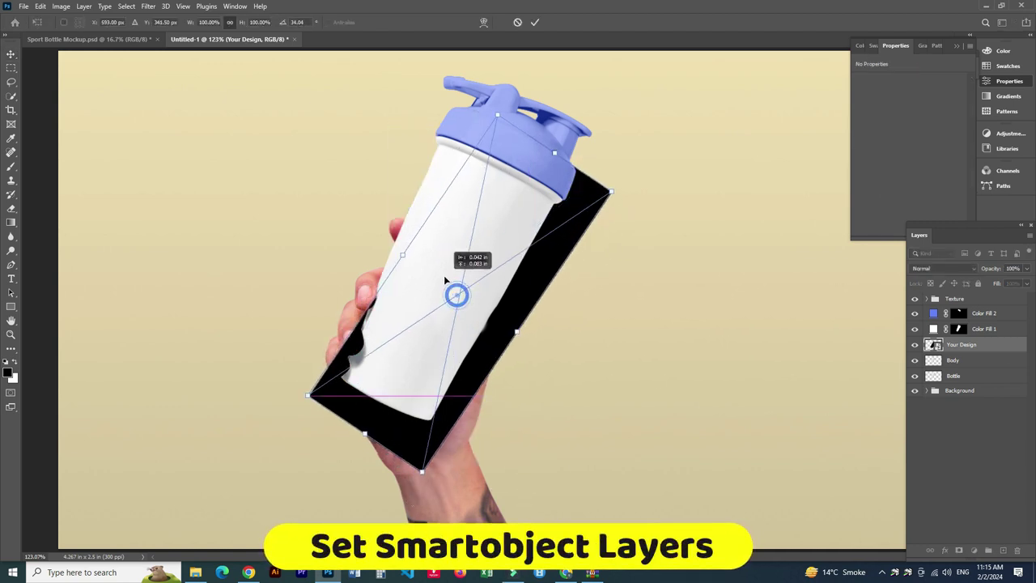
{"action": "left_click_drag", "start_coordinate": [615, 176], "coordinate": [607, 148]}
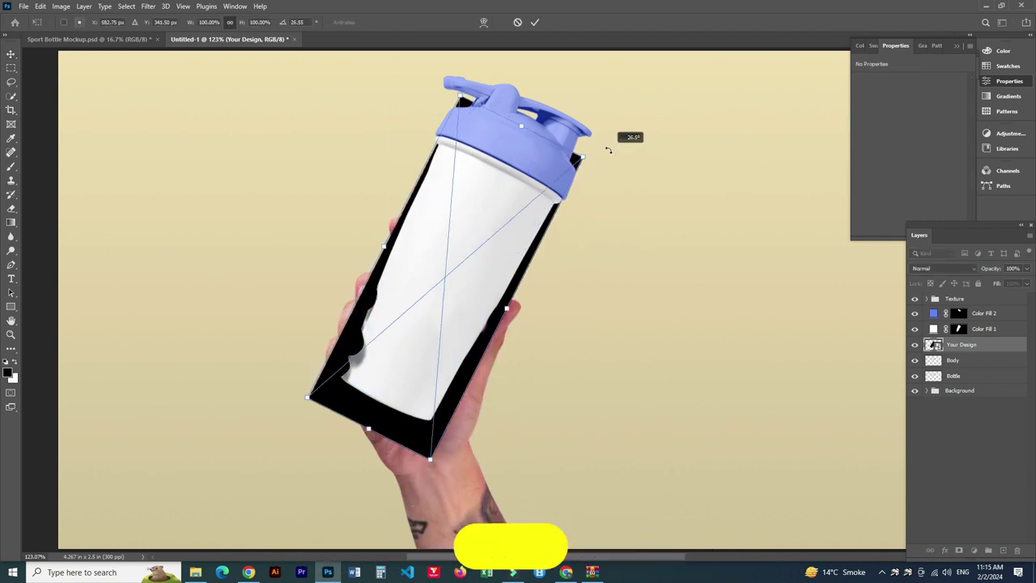
{"action": "left_click_drag", "start_coordinate": [518, 128], "coordinate": [508, 160]}
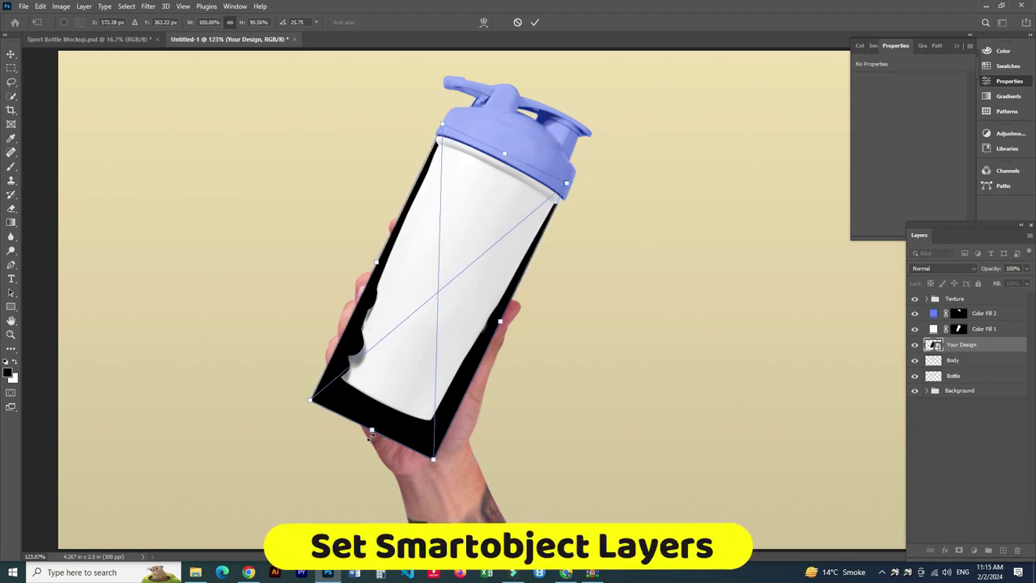
{"action": "left_click_drag", "start_coordinate": [371, 431], "coordinate": [384, 408]}
Pin the design's corners to the bottle edges and warp its bottom edge to the curve
{"action": "scroll", "coordinate": [441, 462], "scroll_direction": "up", "scroll_amount": 3}
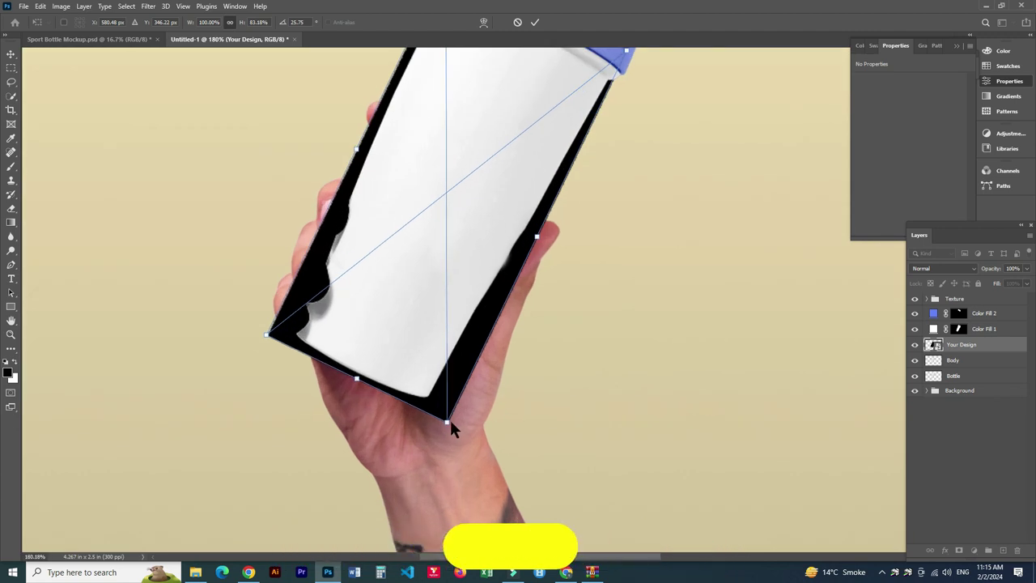
{"action": "left_click_drag", "start_coordinate": [449, 417], "coordinate": [433, 406]}
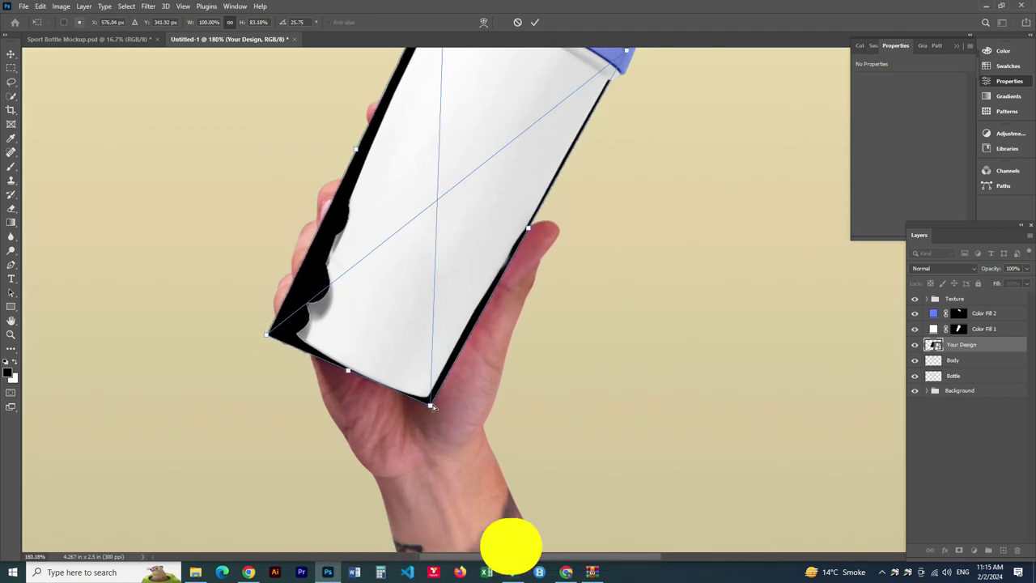
{"action": "left_click_drag", "start_coordinate": [266, 333], "coordinate": [286, 334]}
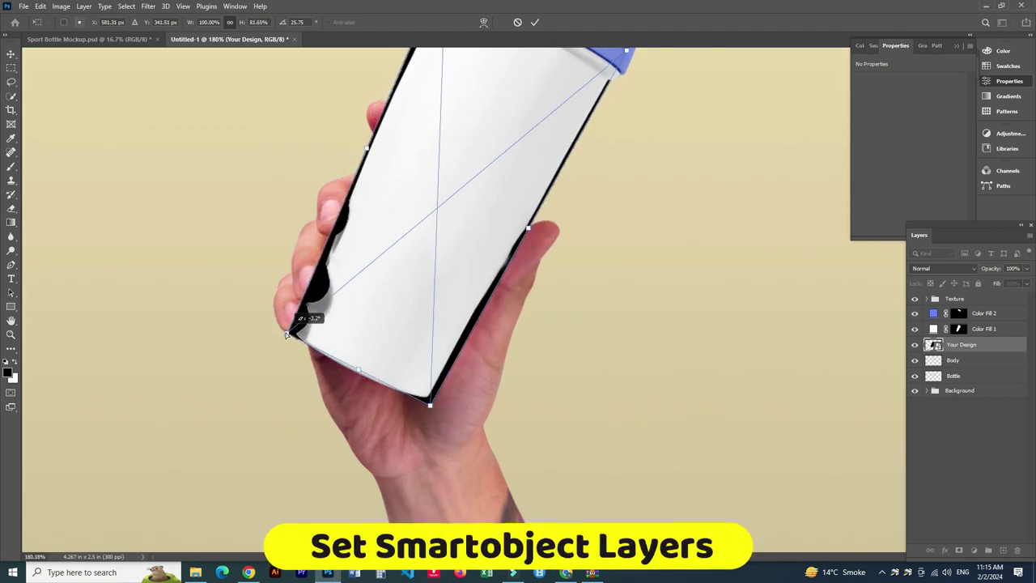
{"action": "left_click", "coordinate": [483, 22]}
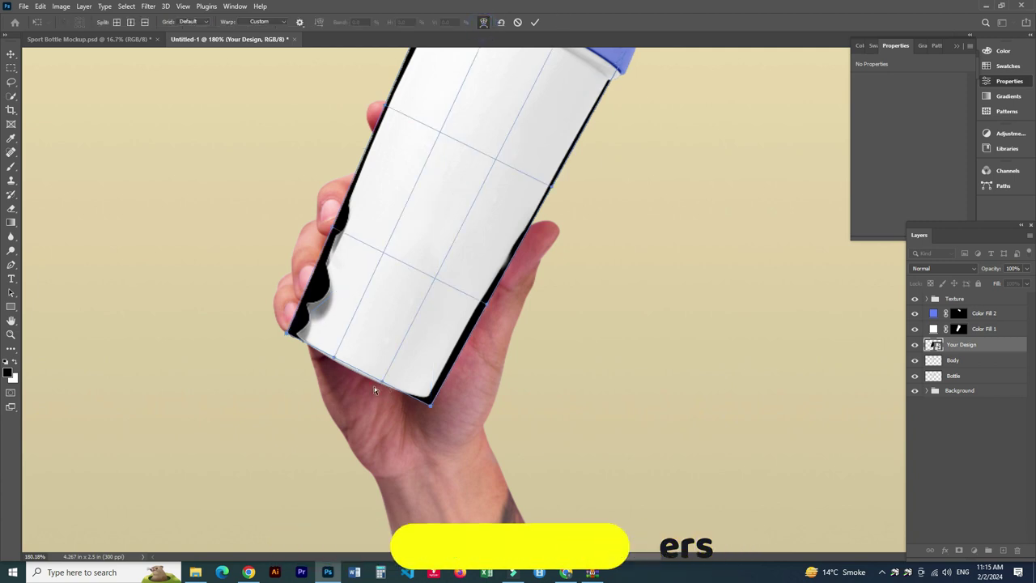
{"action": "left_click_drag", "start_coordinate": [360, 370], "coordinate": [354, 377]}
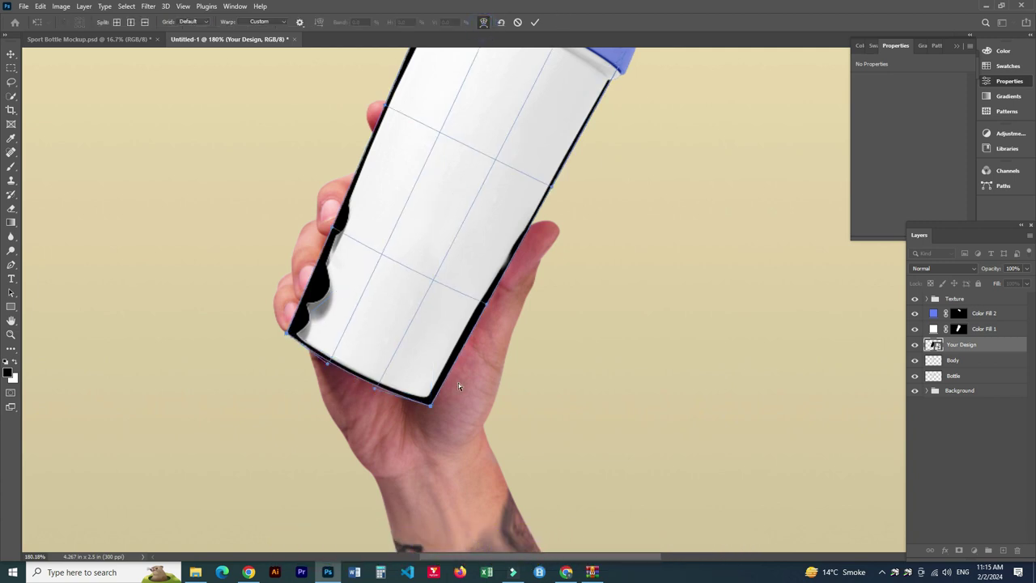
{"action": "scroll", "coordinate": [458, 382], "scroll_direction": "down", "scroll_amount": 2}
{"action": "key", "text": "alt+space"}
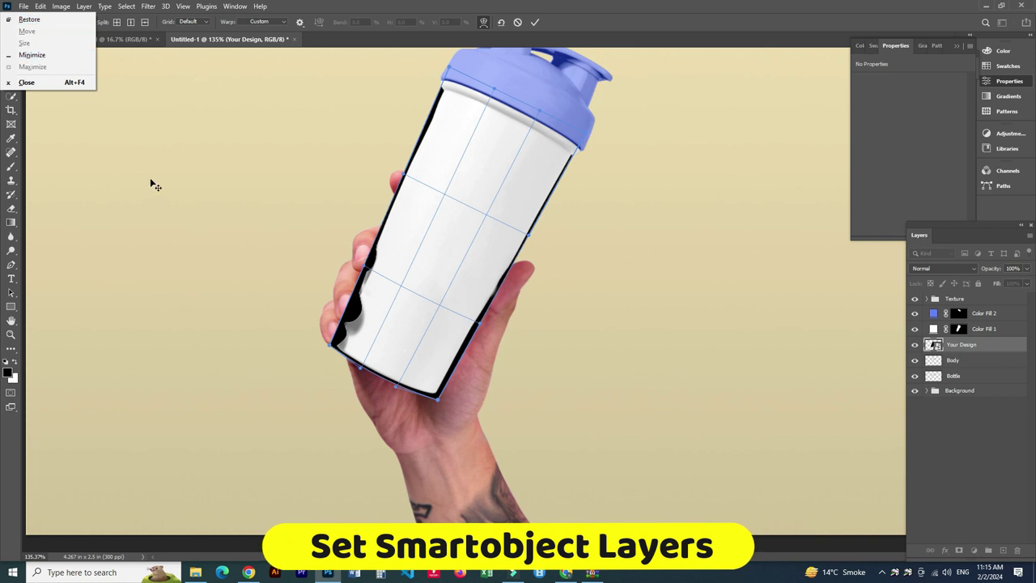
{"action": "key", "text": "Escape"}
{"action": "key", "text": "Return"}
Move Your Design above Color Fill 1, open its smart-object contents and bring up Downloads
{"action": "left_click_drag", "start_coordinate": [962, 323], "coordinate": [961, 327]}
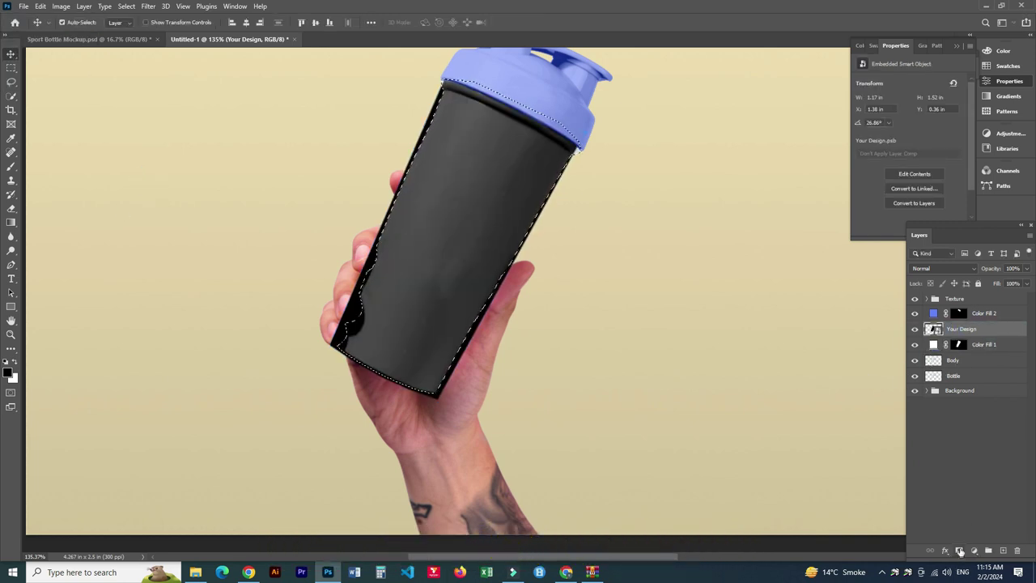
{"action": "double_click", "coordinate": [934, 329]}
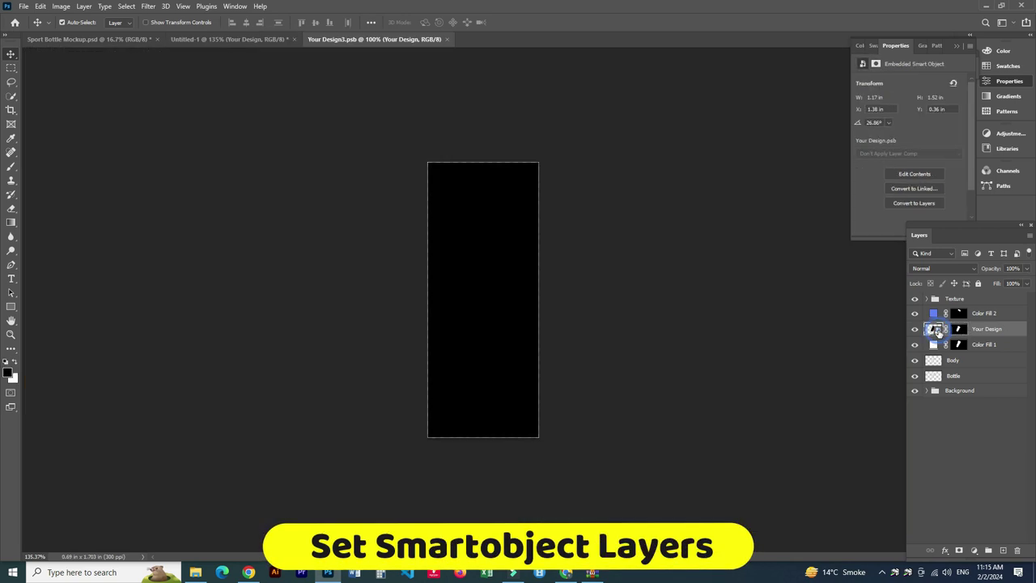
{"action": "left_click", "coordinate": [195, 572]}
Drop the racing texture image from Downloads into the Your Design3 document
{"action": "scroll", "coordinate": [267, 485], "scroll_direction": "down", "scroll_amount": 5}
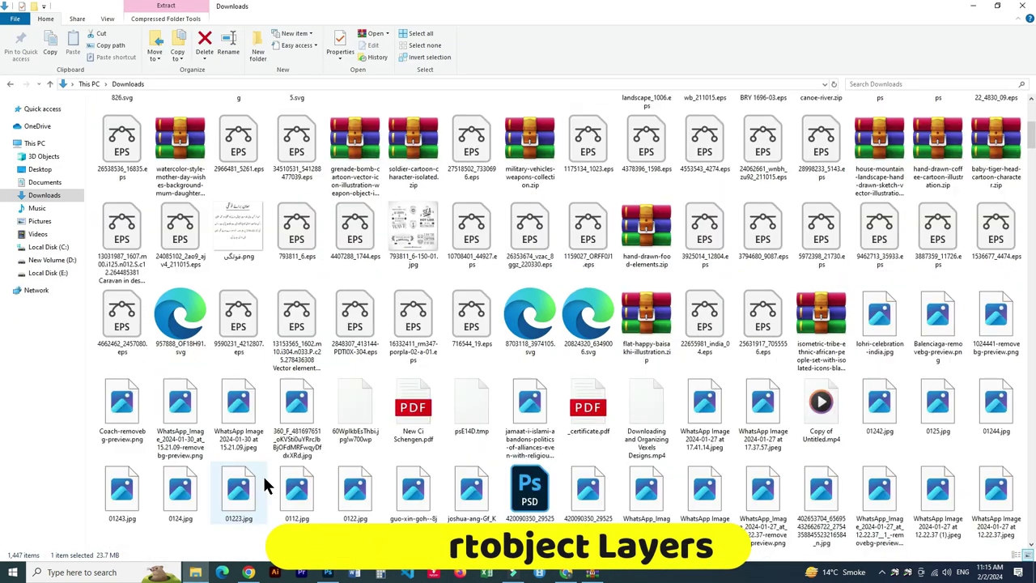
{"action": "scroll", "coordinate": [323, 469], "scroll_direction": "down", "scroll_amount": 5}
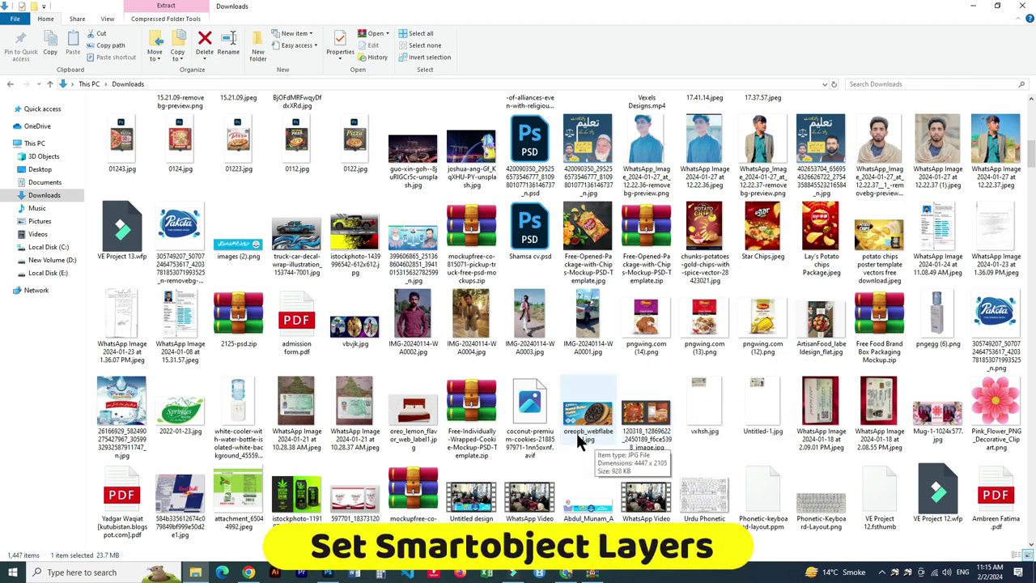
{"action": "scroll", "coordinate": [576, 437], "scroll_direction": "down", "scroll_amount": 4}
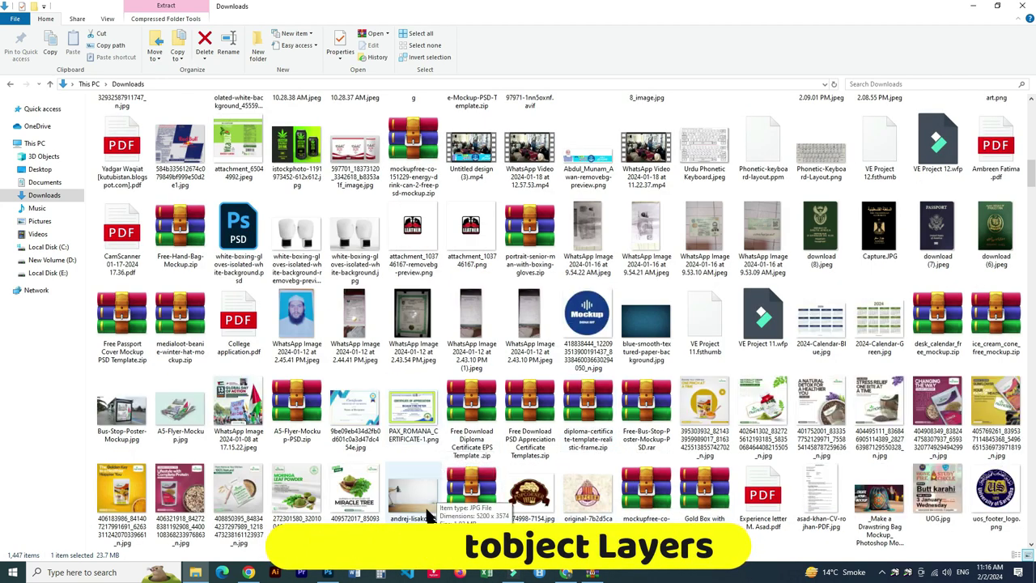
{"action": "scroll", "coordinate": [422, 494], "scroll_direction": "down", "scroll_amount": 4}
{"action": "left_click_drag", "start_coordinate": [654, 416], "coordinate": [508, 369]}
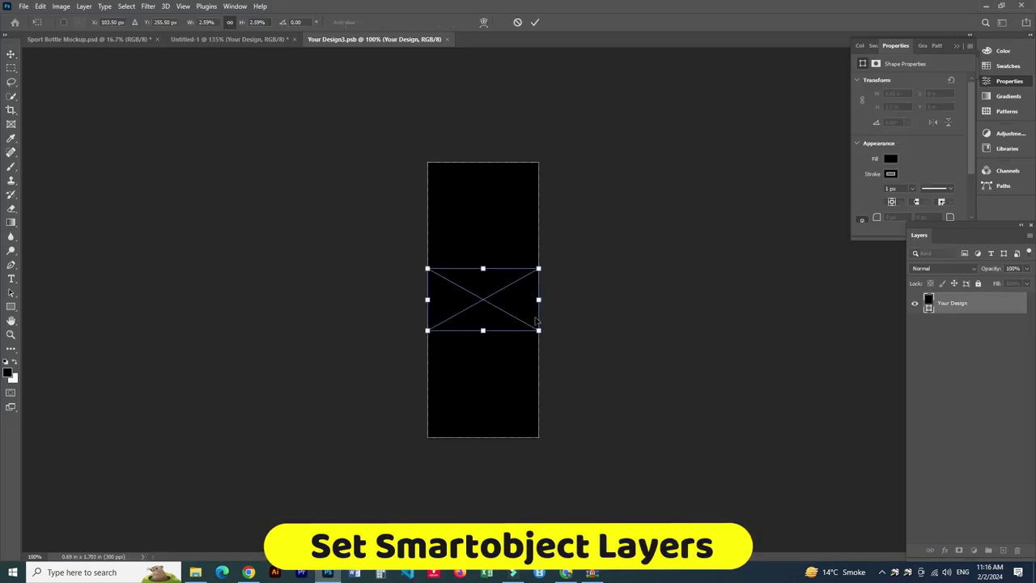
Rotate the racing texture 90°, stretch it to fill the design area, and close the .psb
{"action": "mouse_move", "coordinate": [555, 343]}
{"action": "left_mouse_down"}
{"action": "mouse_move", "coordinate": [464, 440]}
{"action": "mouse_move", "coordinate": [423, 446]}
{"action": "left_mouse_up"}
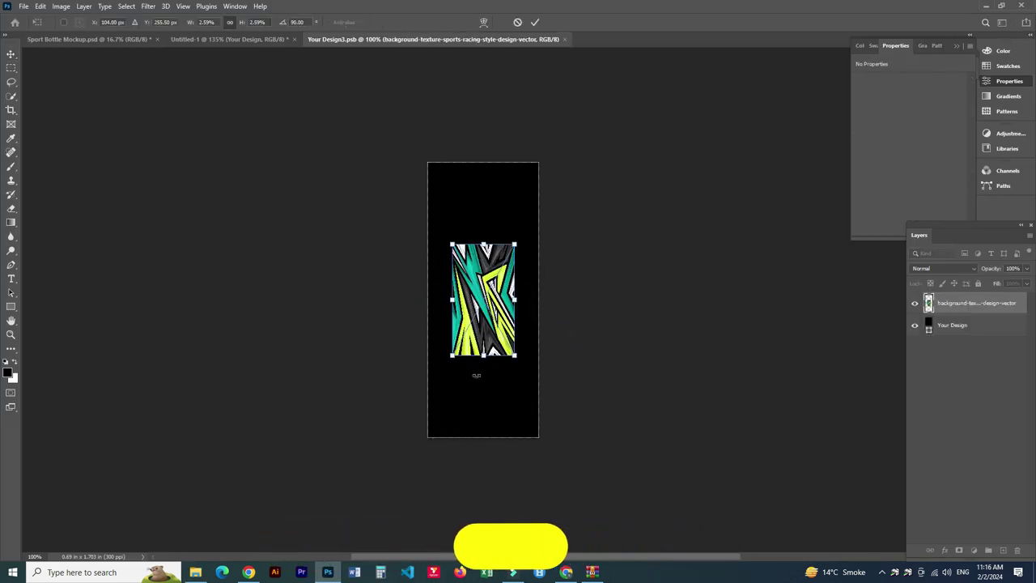
{"action": "left_click_drag", "start_coordinate": [482, 366], "coordinate": [485, 502]}
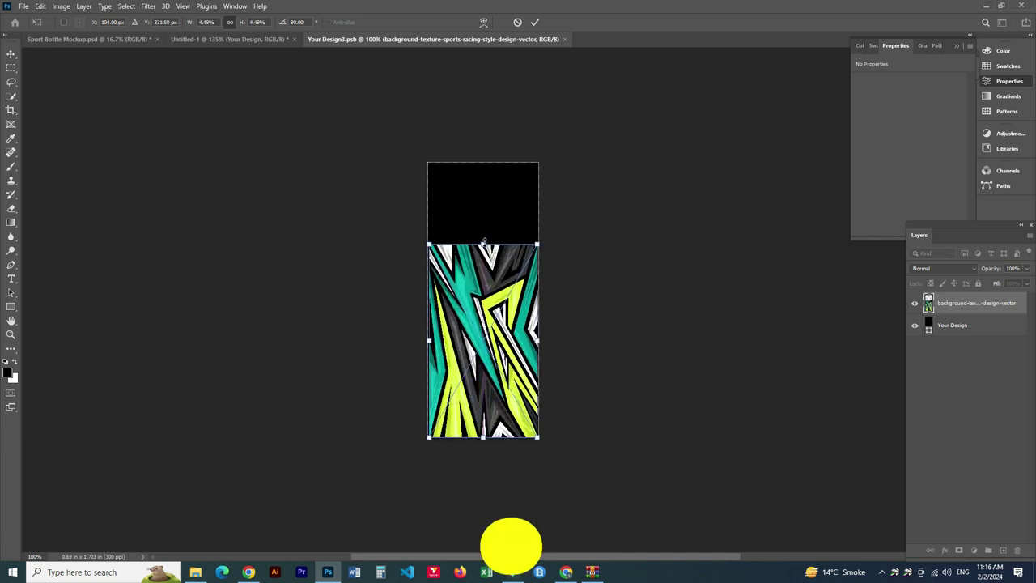
{"action": "left_click_drag", "start_coordinate": [483, 242], "coordinate": [503, 144]}
{"action": "key", "text": "Return"}
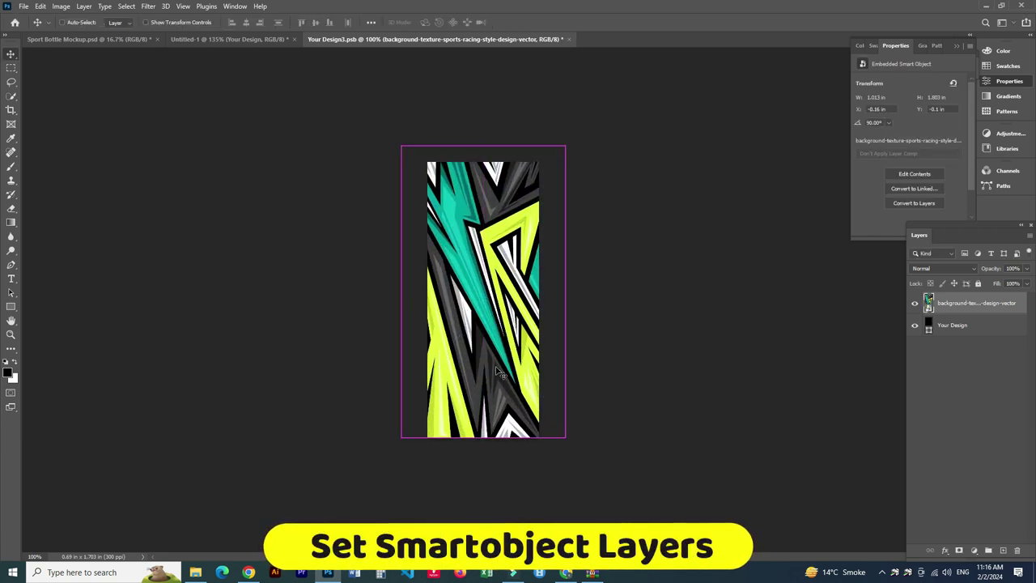
{"action": "left_click", "coordinate": [564, 38]}
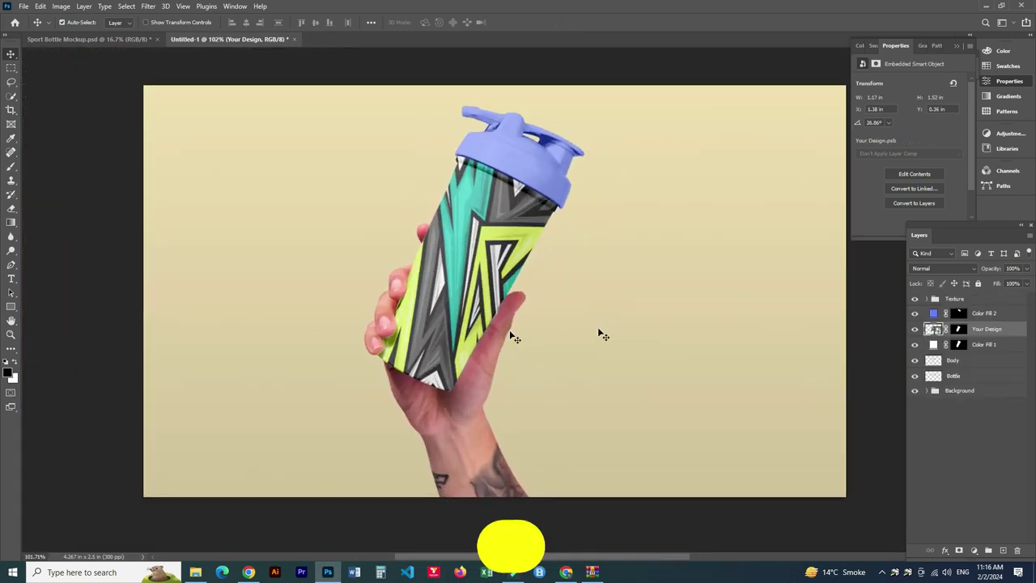
Recolour the Color Fill 2 cap with teal sampled from the bottle
{"action": "left_click", "coordinate": [933, 314]}
{"action": "double_click", "coordinate": [933, 314]}
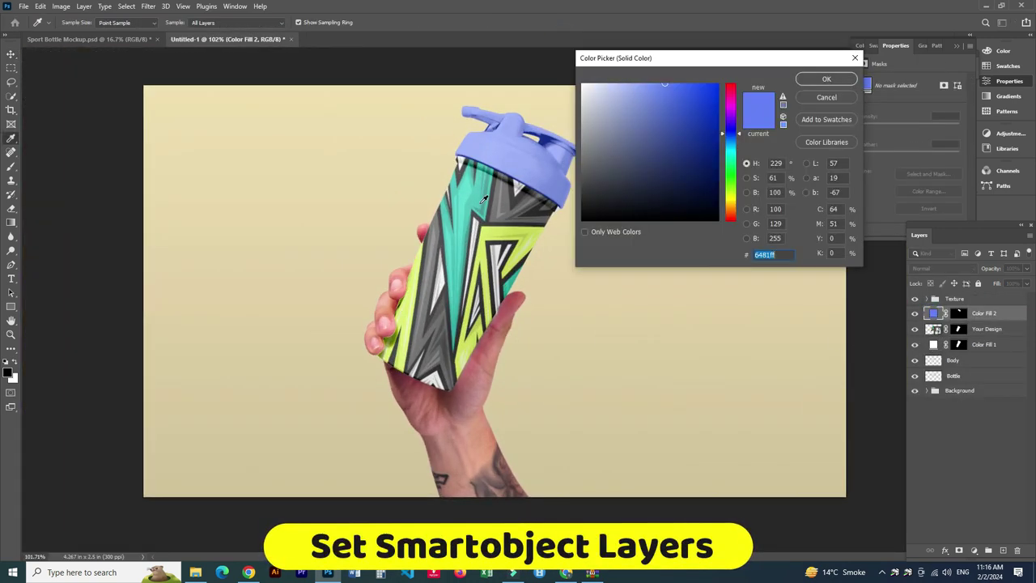
{"action": "left_click", "coordinate": [483, 198]}
{"action": "left_click", "coordinate": [826, 78]}
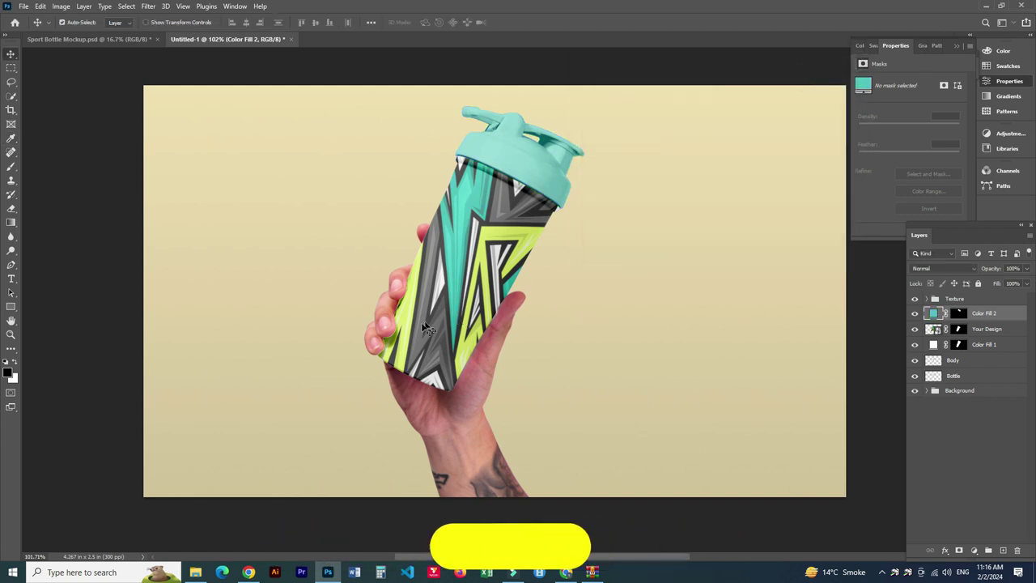
Expand the Background group and select the Change Background Color layer
{"action": "scroll", "coordinate": [419, 327], "scroll_direction": "down", "scroll_amount": 1}
{"action": "scroll", "coordinate": [420, 326], "scroll_direction": "up", "scroll_amount": 3}
{"action": "scroll", "coordinate": [419, 326], "scroll_direction": "up", "scroll_amount": 2}
{"action": "scroll", "coordinate": [419, 326], "scroll_direction": "up", "scroll_amount": 2}
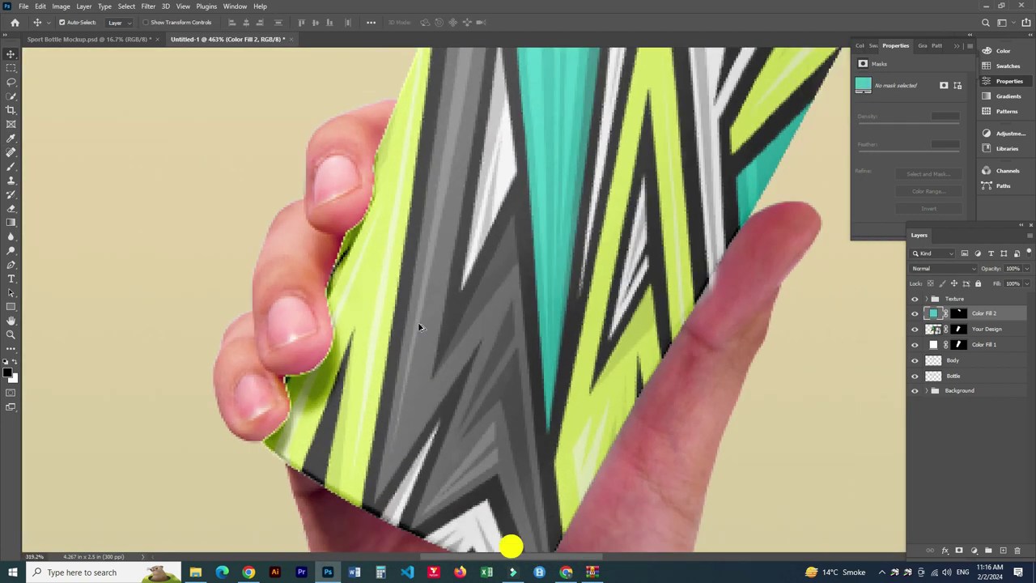
{"action": "scroll", "coordinate": [419, 326], "scroll_direction": "down", "scroll_amount": 5}
{"action": "scroll", "coordinate": [419, 326], "scroll_direction": "down", "scroll_amount": 2}
{"action": "scroll", "coordinate": [419, 326], "scroll_direction": "down", "scroll_amount": 1}
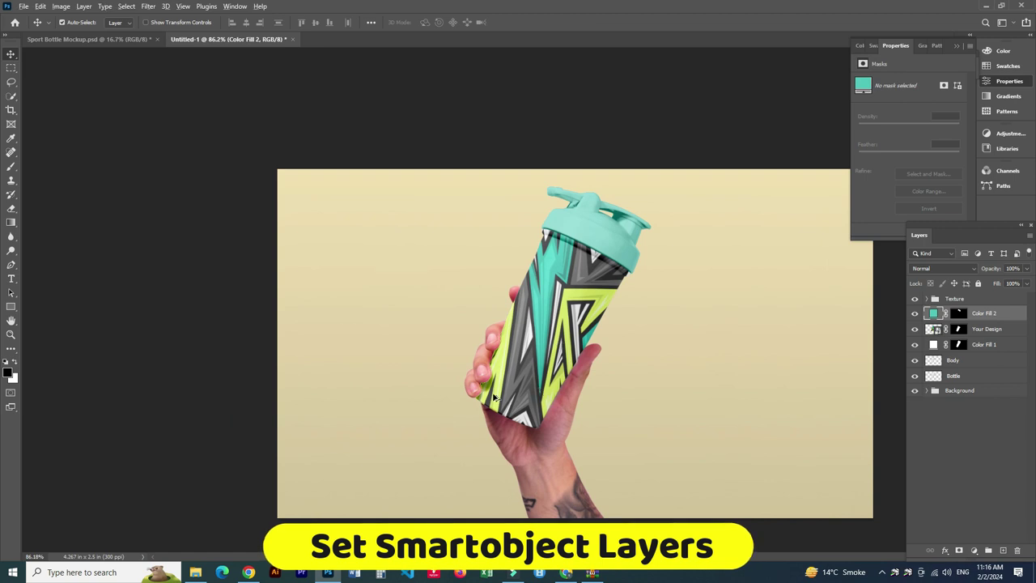
{"action": "scroll", "coordinate": [444, 359], "scroll_direction": "down", "scroll_amount": 2}
{"action": "left_click", "coordinate": [928, 390]}
{"action": "left_click", "coordinate": [941, 434]}
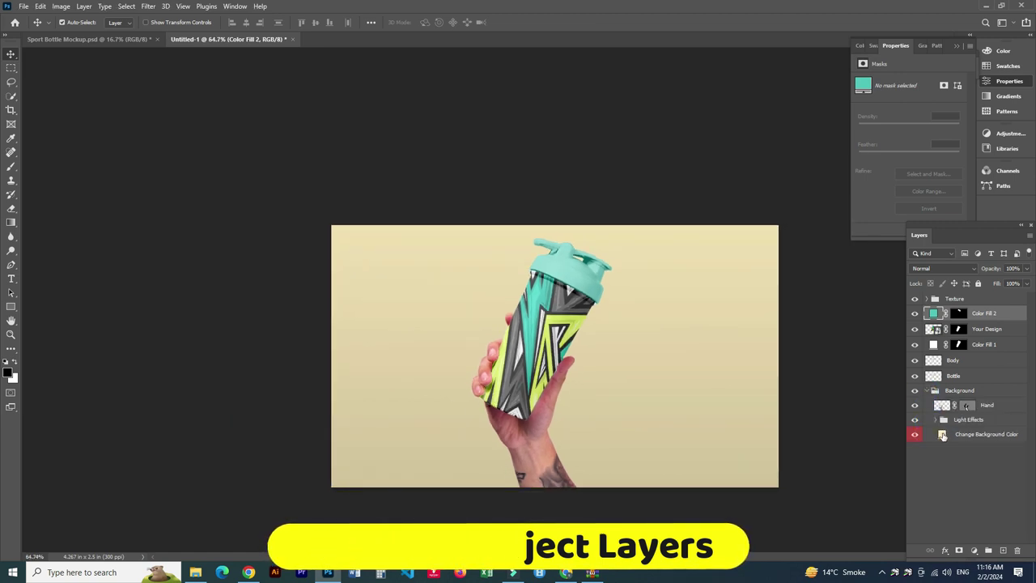
Sample lime from the bottle pattern and lighten the background fill to pale yellow-green cad854
{"action": "double_click", "coordinate": [941, 435]}
{"action": "left_click", "coordinate": [581, 281]}
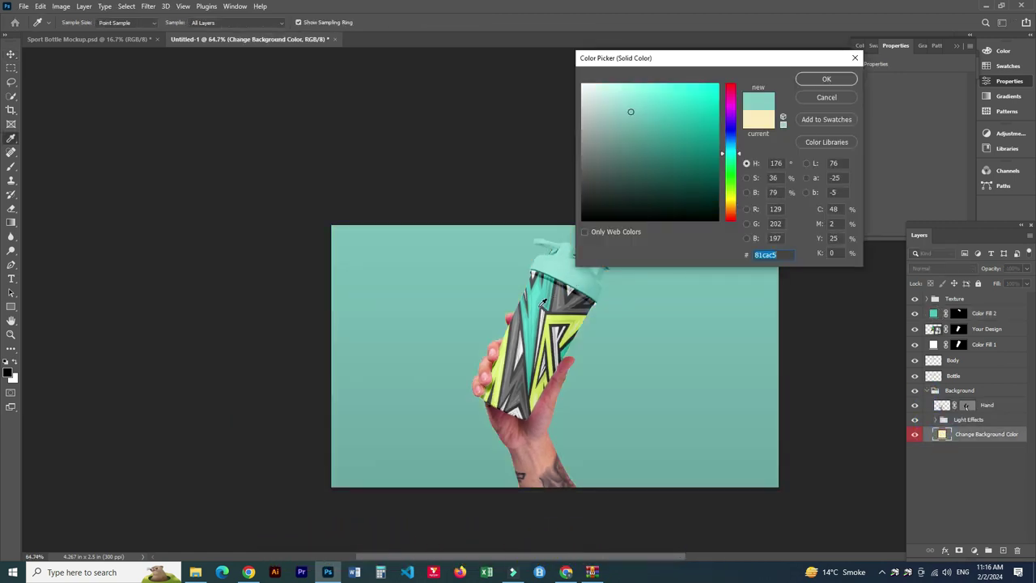
{"action": "left_click", "coordinate": [558, 305]}
{"action": "left_click", "coordinate": [573, 322]}
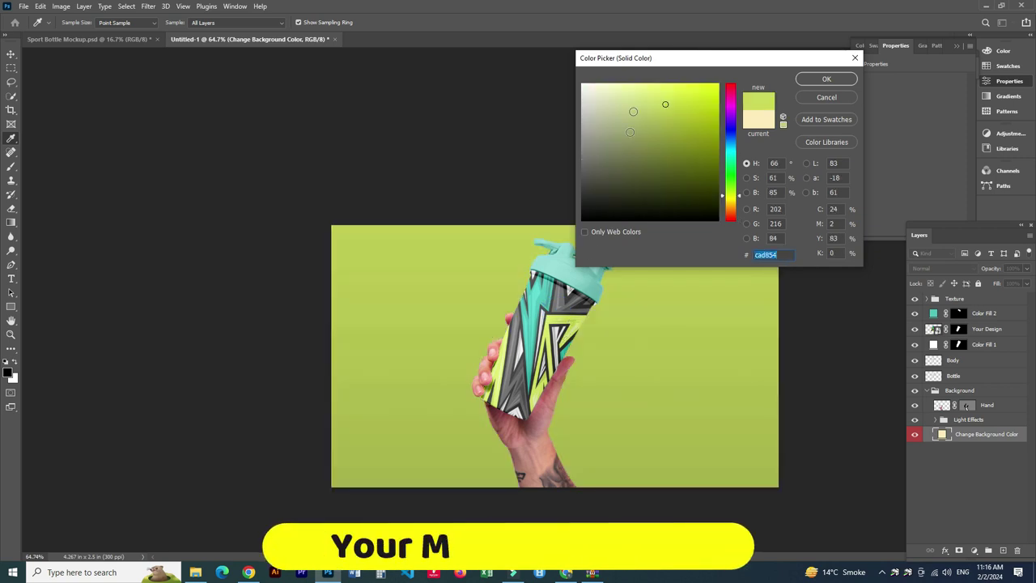
{"action": "left_click_drag", "start_coordinate": [666, 102], "coordinate": [627, 59]}
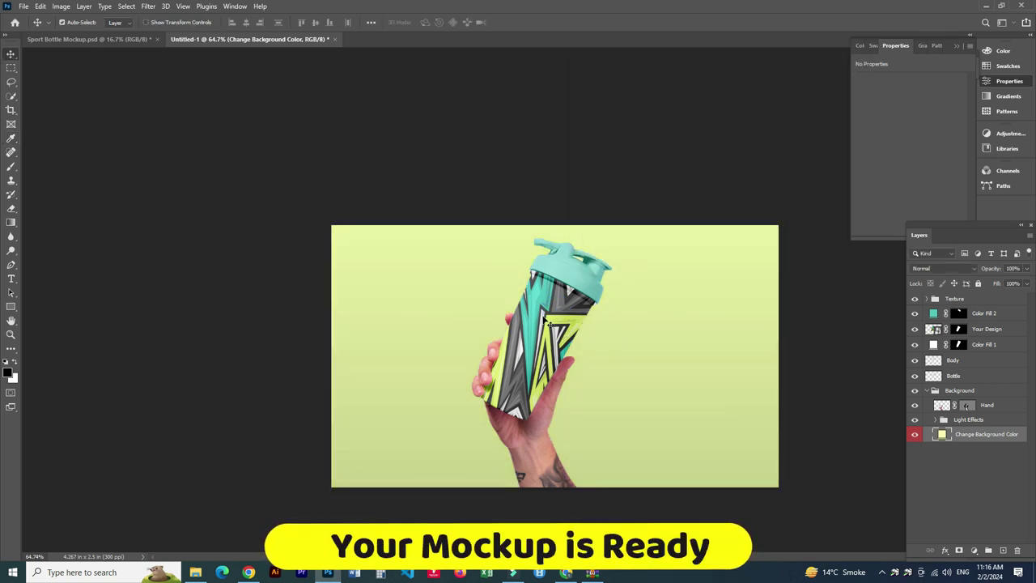
View at 100%, collapse the Background group and move the Body layer into it
{"action": "key", "text": "ctrl+1"}
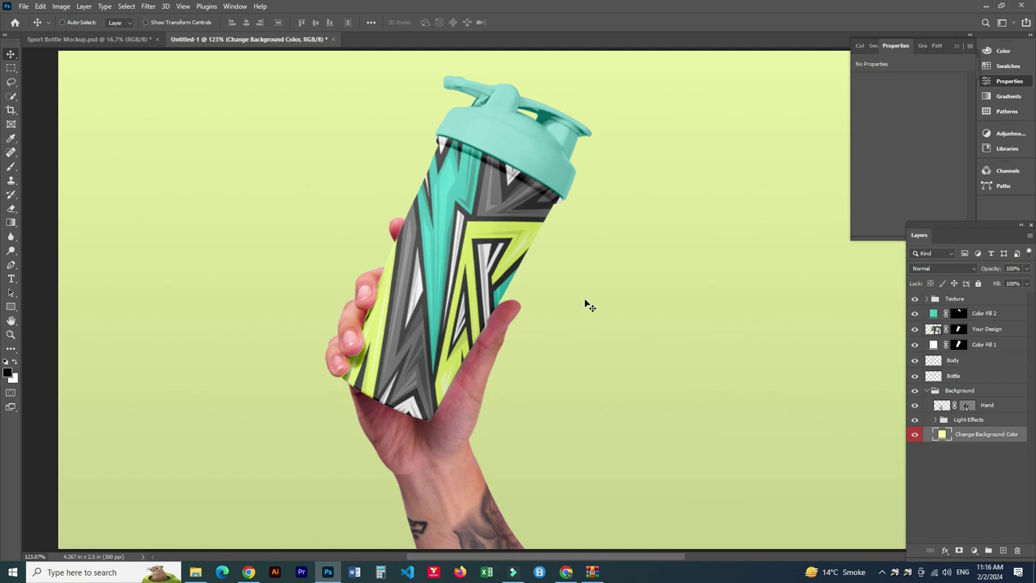
{"action": "left_click", "coordinate": [927, 390]}
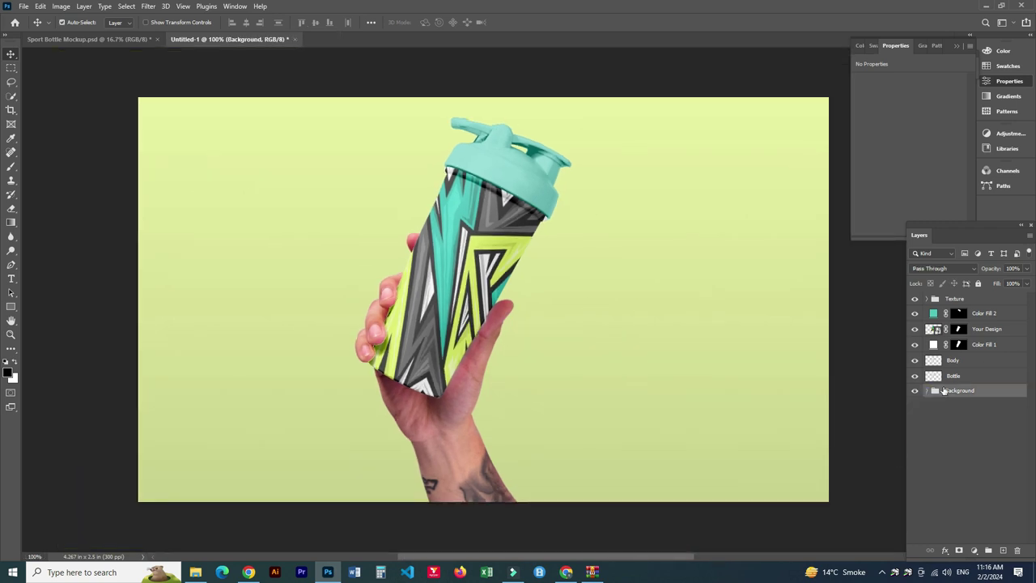
{"action": "left_click_drag", "start_coordinate": [953, 366], "coordinate": [959, 390]}
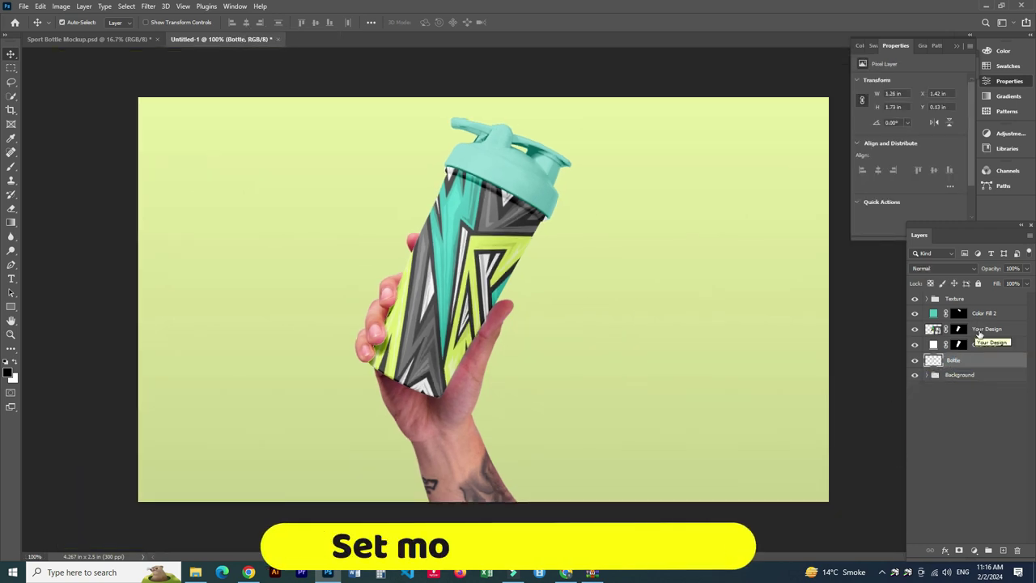
Duplicate Your Design, move the hidden original to the top, and select the copy
{"action": "left_click", "coordinate": [979, 329]}
{"action": "left_click_drag", "start_coordinate": [980, 347], "coordinate": [983, 298]}
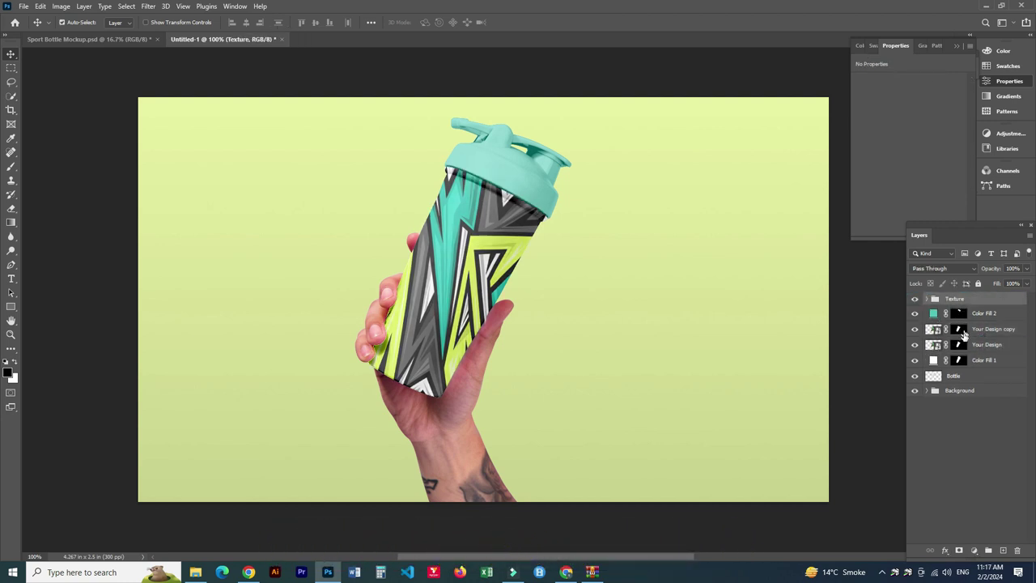
{"action": "mouse_move", "coordinate": [978, 345]}
{"action": "left_mouse_down"}
{"action": "mouse_move", "coordinate": [961, 302]}
{"action": "mouse_move", "coordinate": [943, 301]}
{"action": "left_mouse_up"}
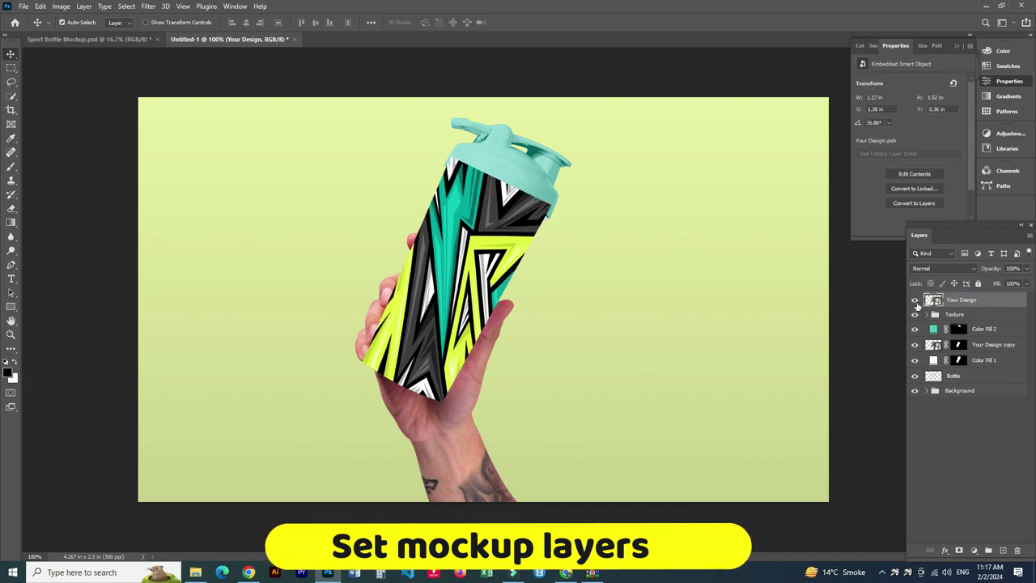
{"action": "left_click", "coordinate": [915, 300]}
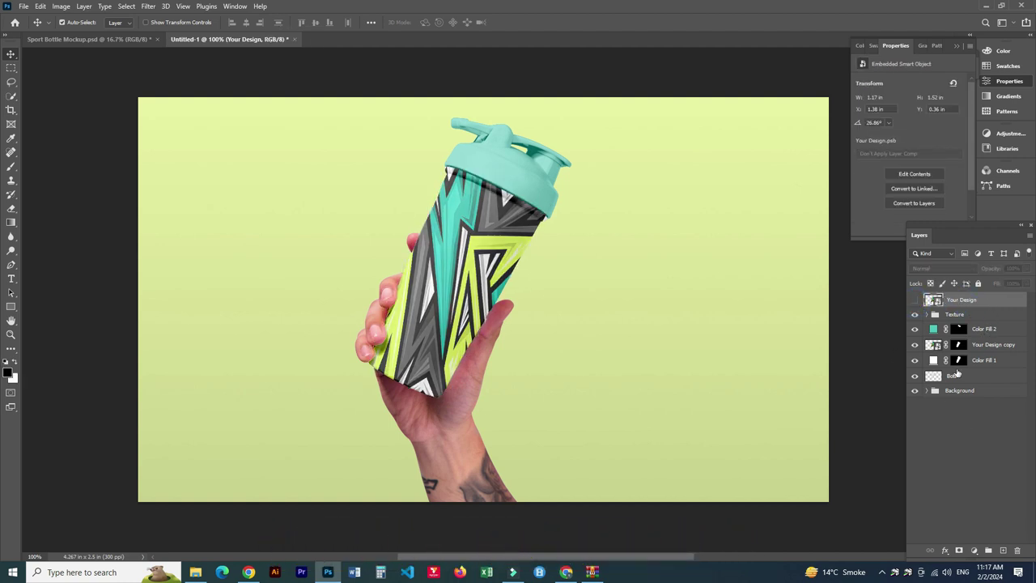
{"action": "left_click", "coordinate": [989, 344]}
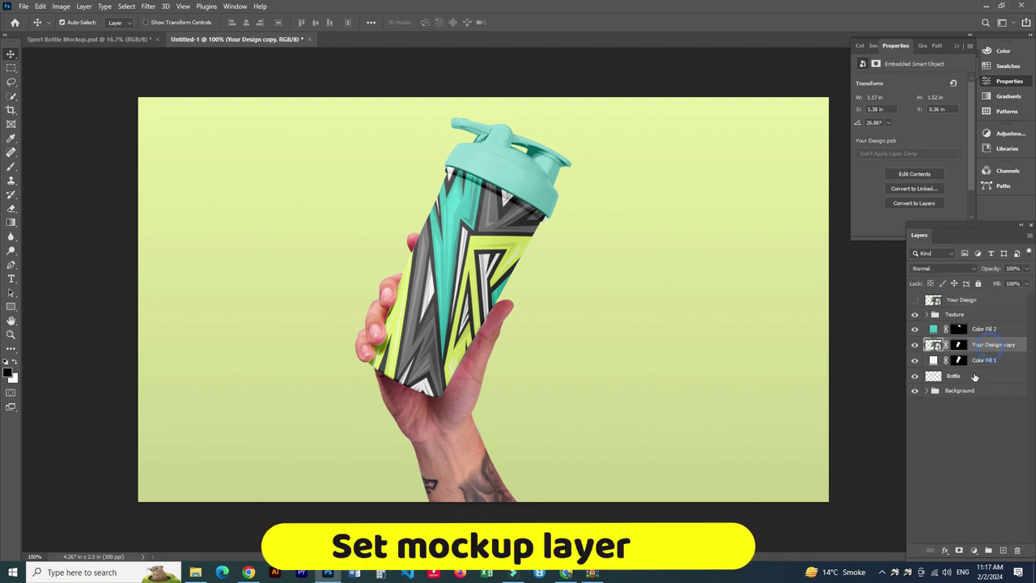
Group the design copy and rename layers Smartobject, Top Color and Background Color
{"action": "key", "text": "ctrl+g"}
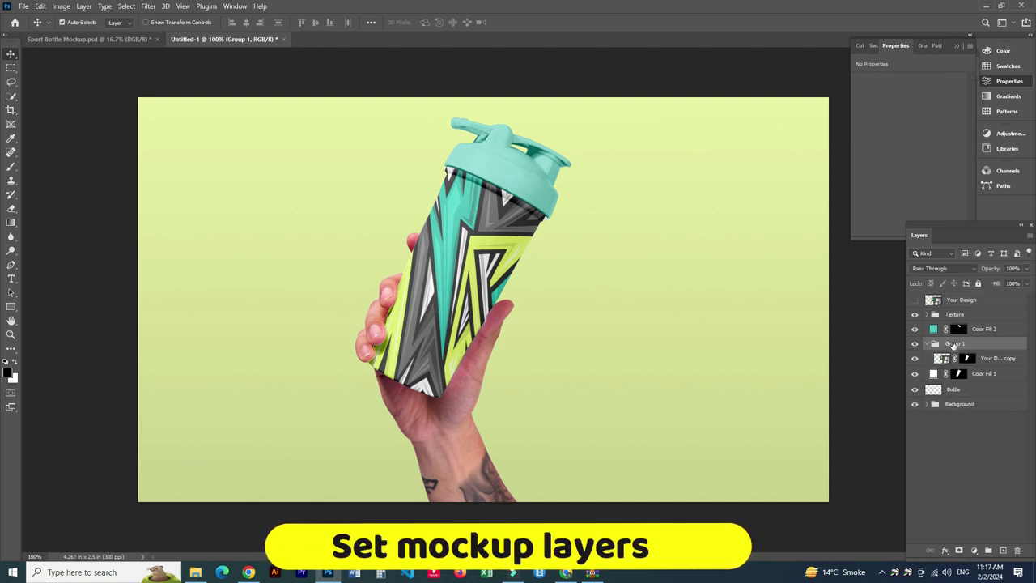
{"action": "double_click", "coordinate": [952, 344]}
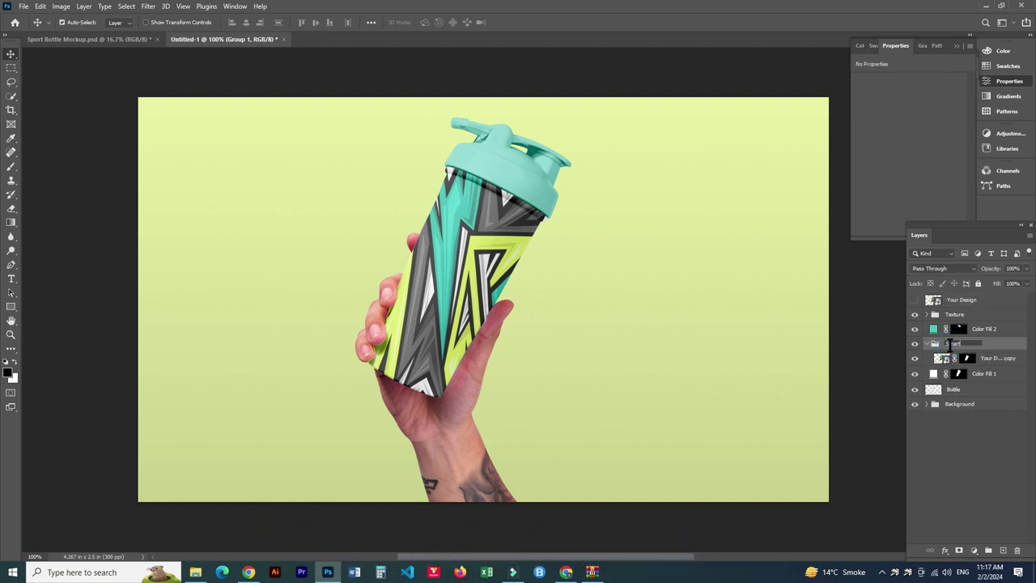
{"action": "type", "text": "object"}
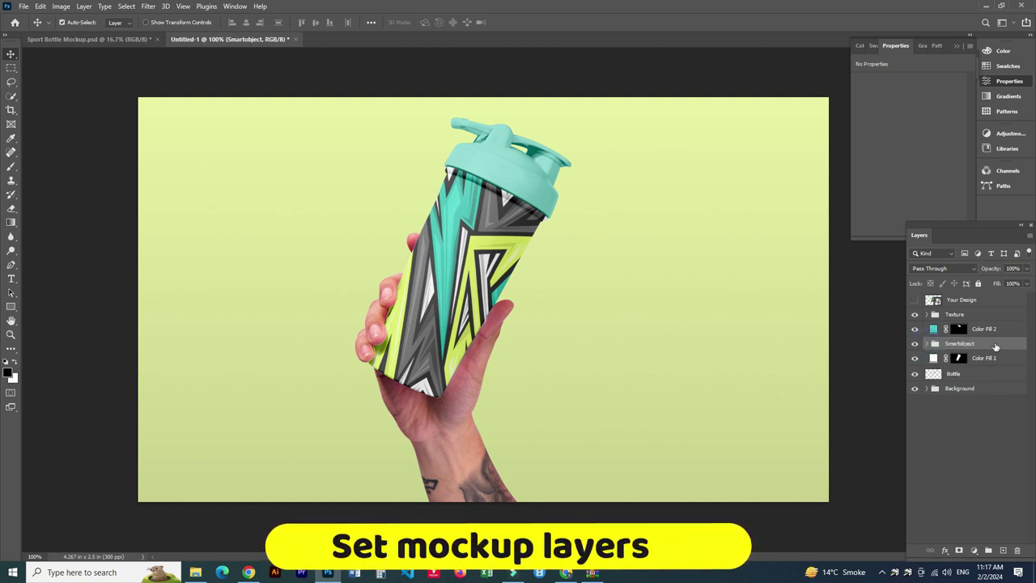
{"action": "double_click", "coordinate": [986, 328]}
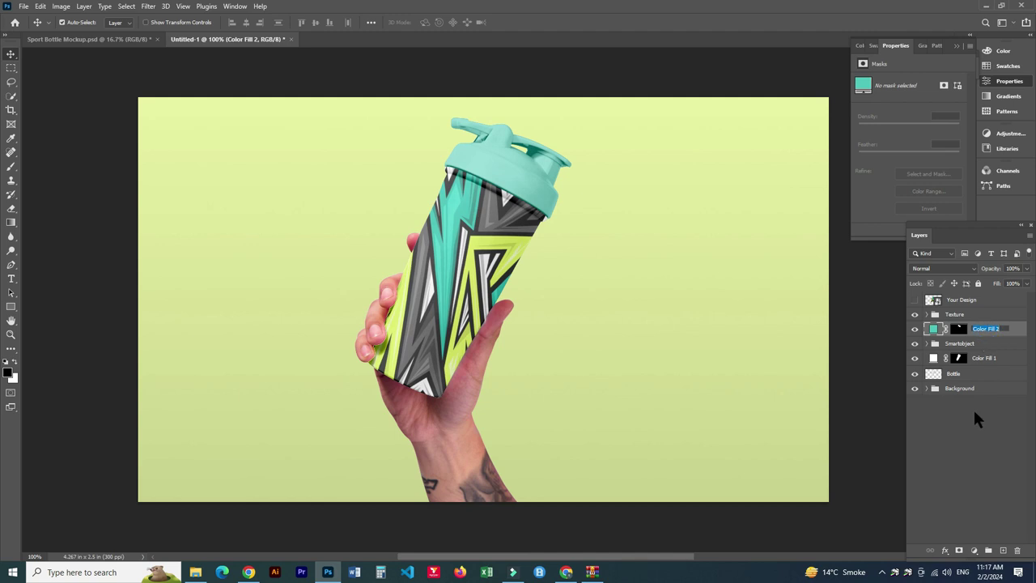
{"action": "type", "text": "Top Color"}
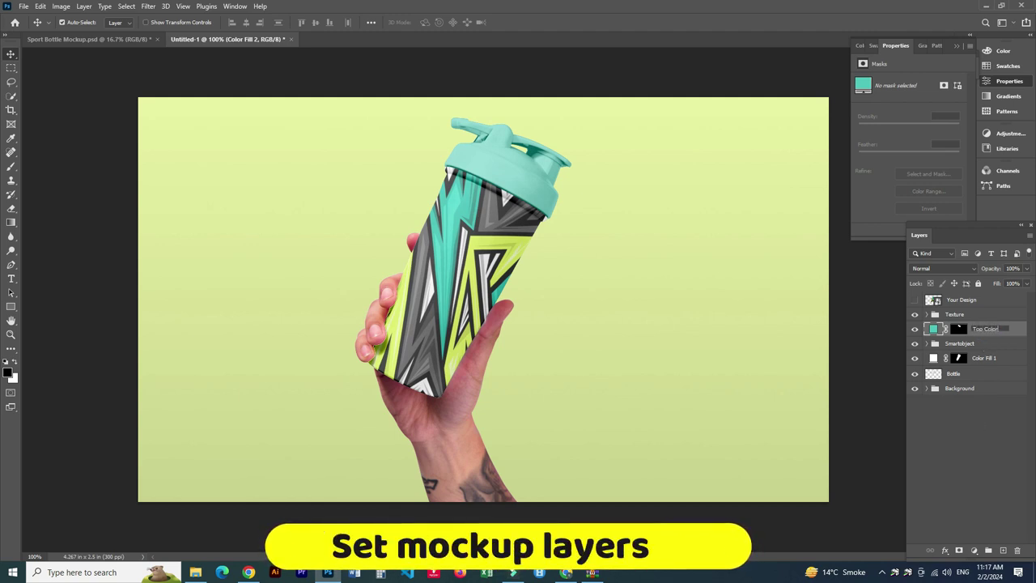
{"action": "double_click", "coordinate": [984, 357]}
{"action": "type", "text": "Backgr"}
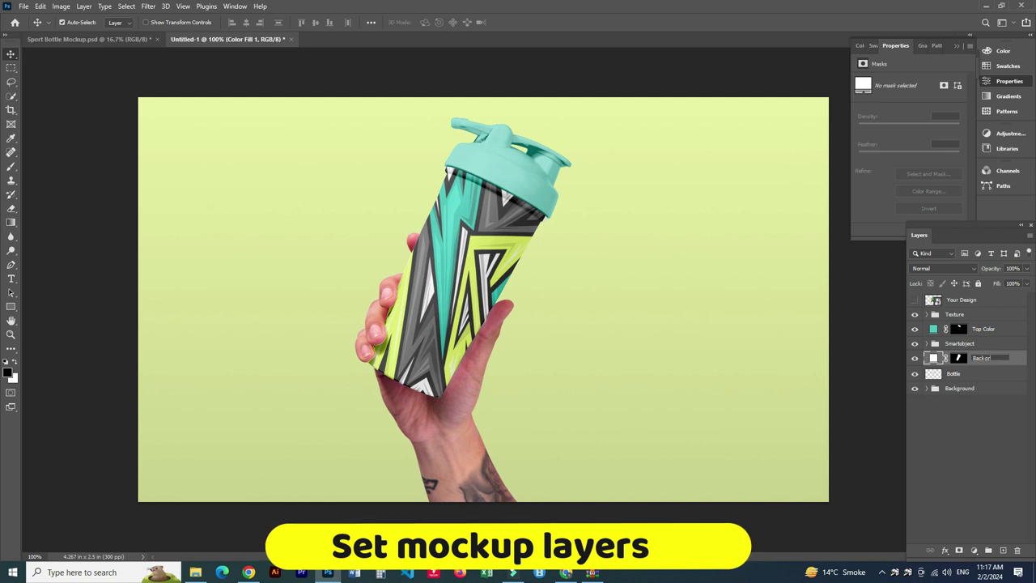
{"action": "type", "text": "ound C"}
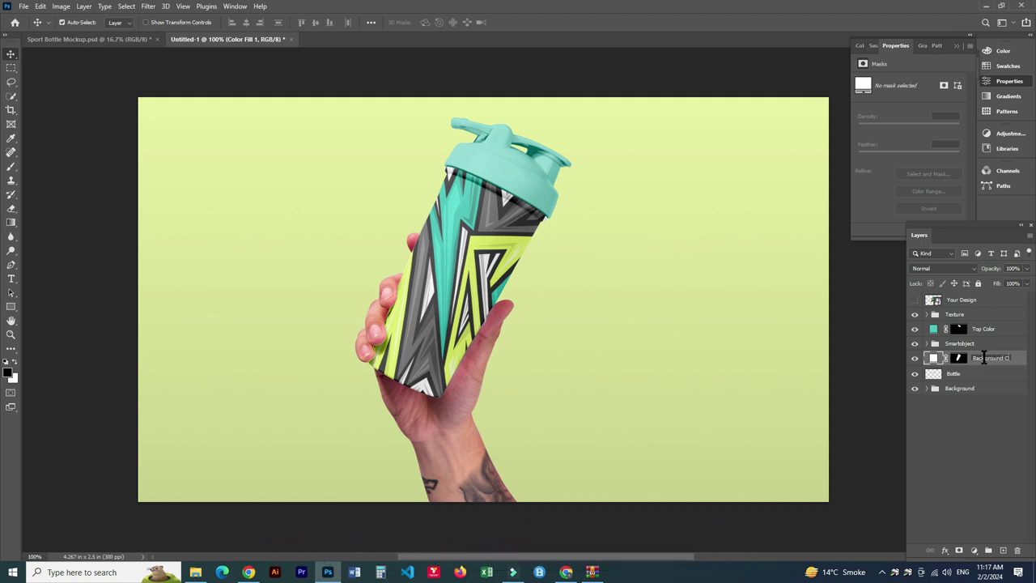